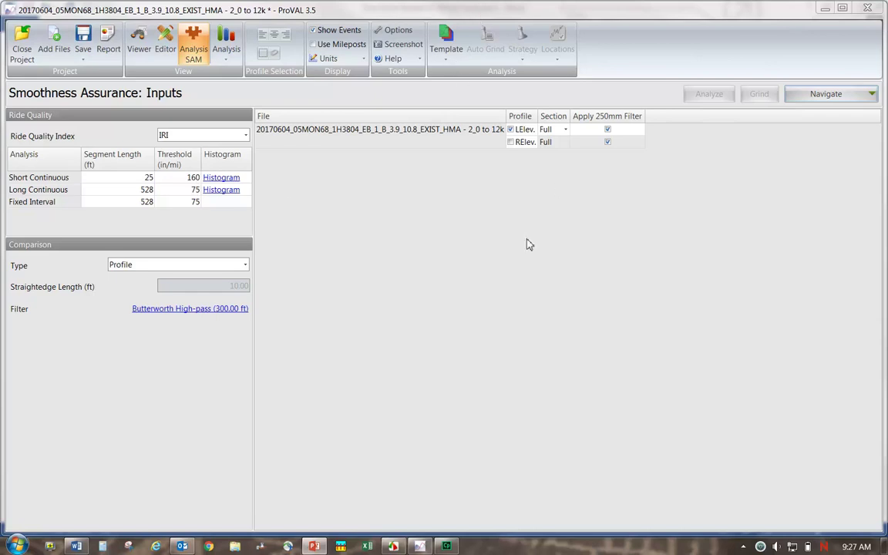
- Open the Grinding stage and run the grind simulation on the full profile at 0.00 in head height
click(835, 93)
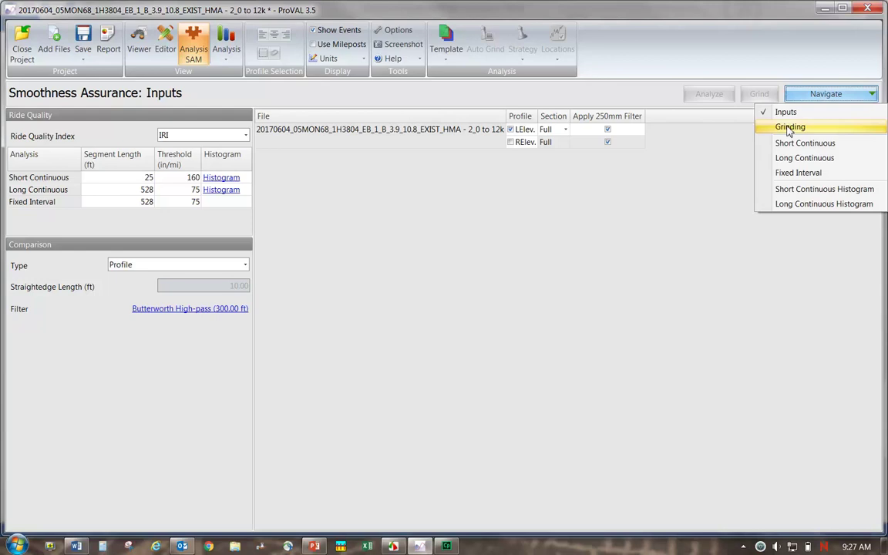
click(790, 128)
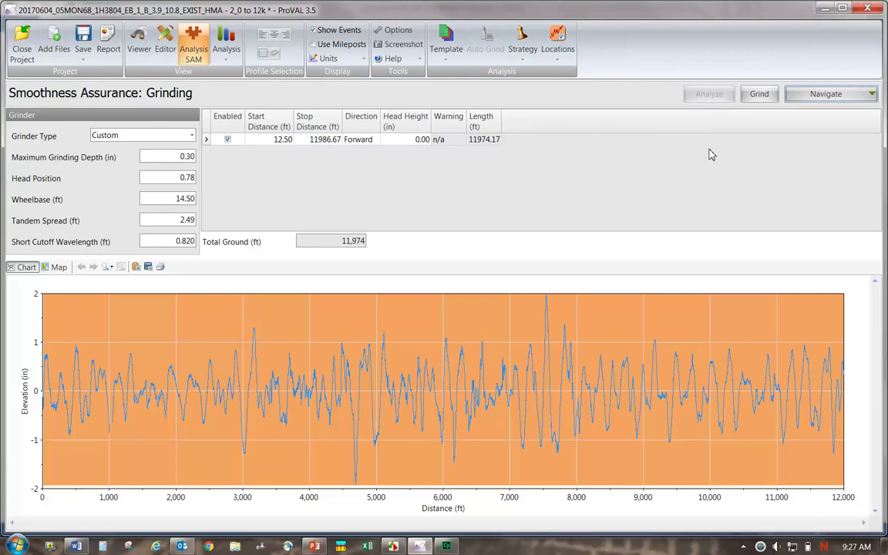
click(757, 96)
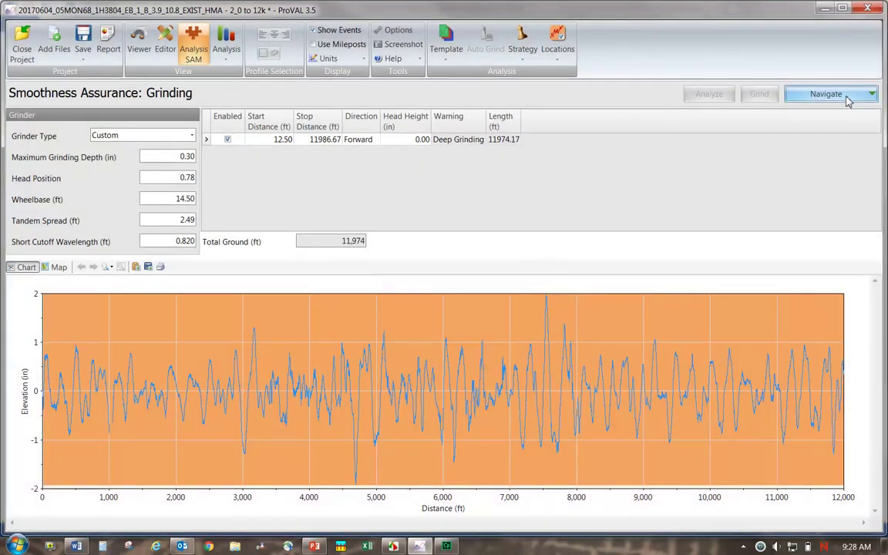
- View the Short Continuous and Fixed Interval smoothness results before and after grinding
click(844, 95)
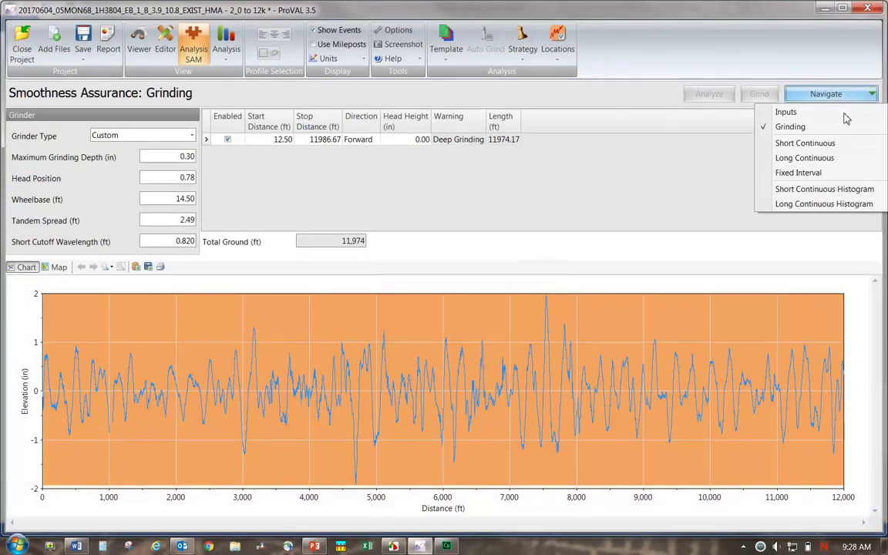
click(806, 143)
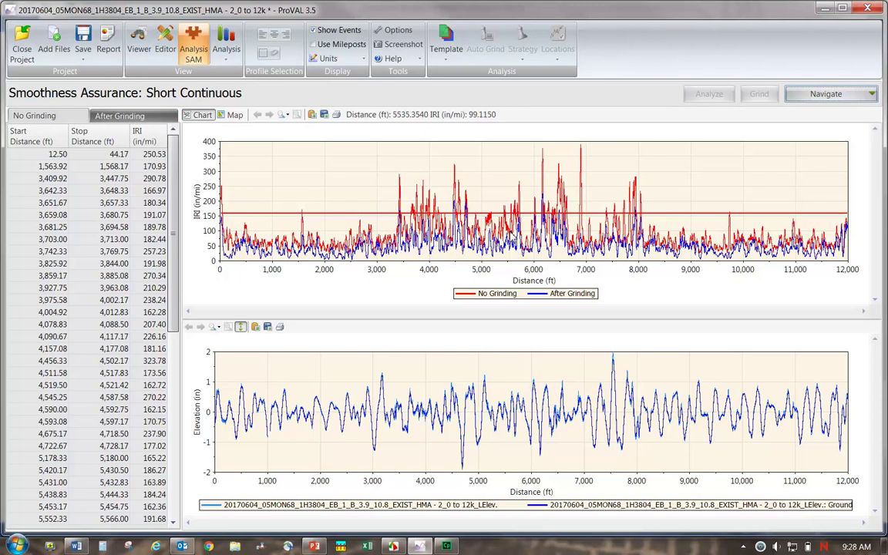
click(826, 94)
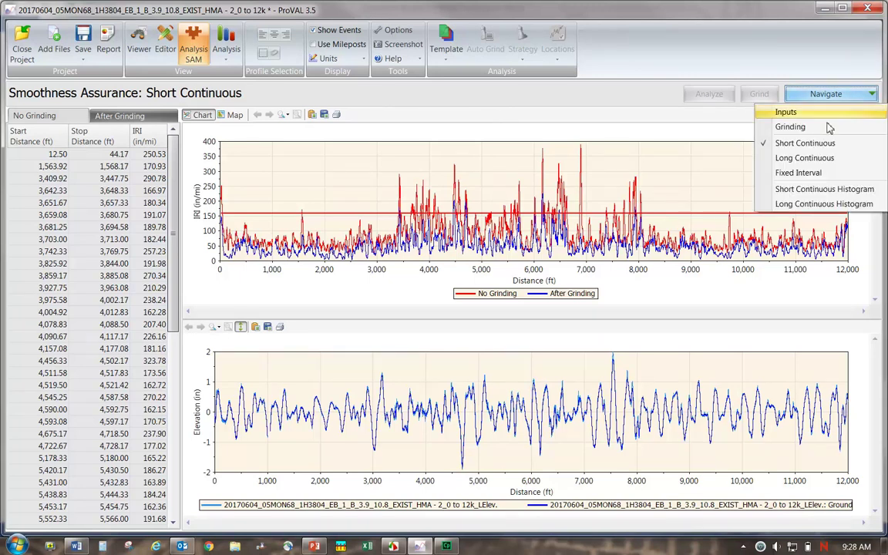
click(787, 172)
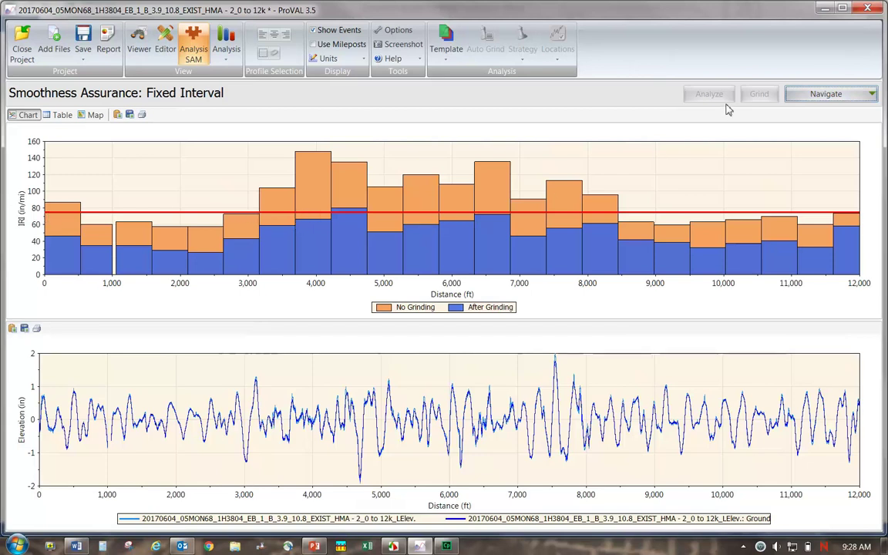
- View the Long Continuous results and return to the Short Continuous results
click(840, 95)
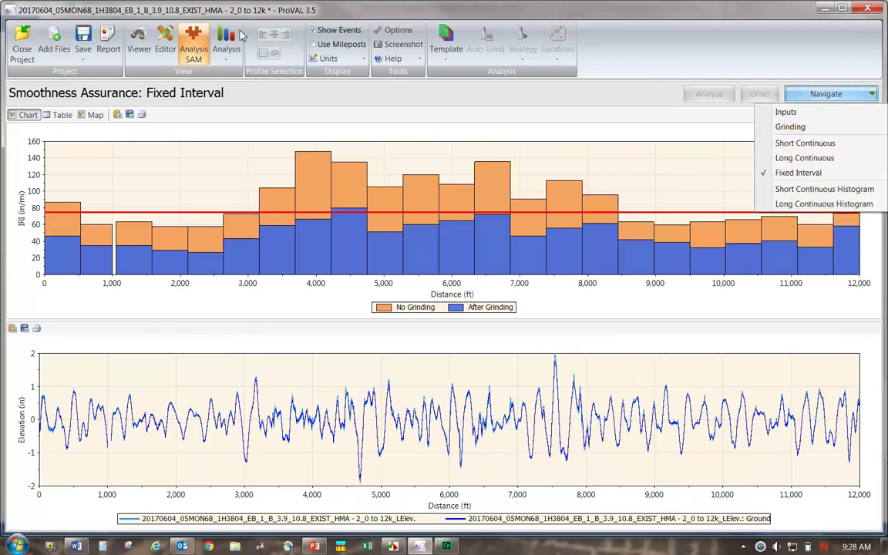
click(806, 156)
click(818, 94)
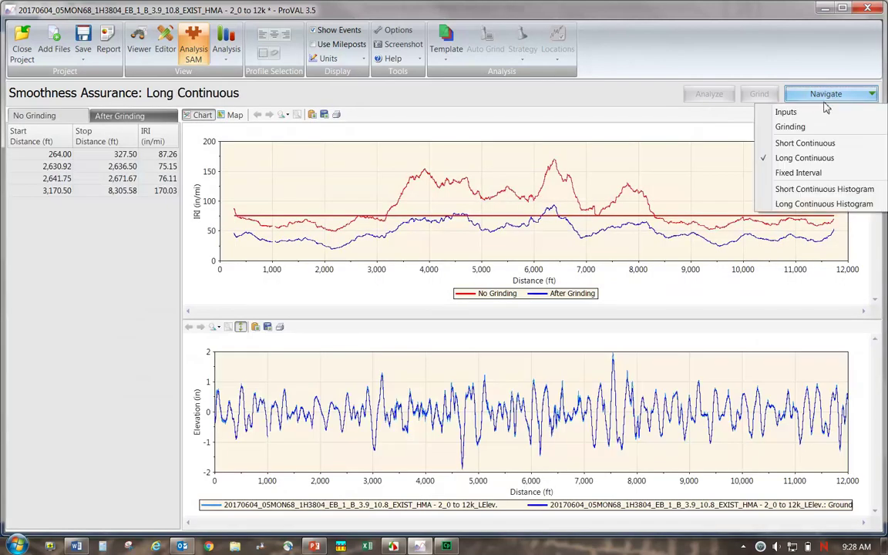
click(780, 144)
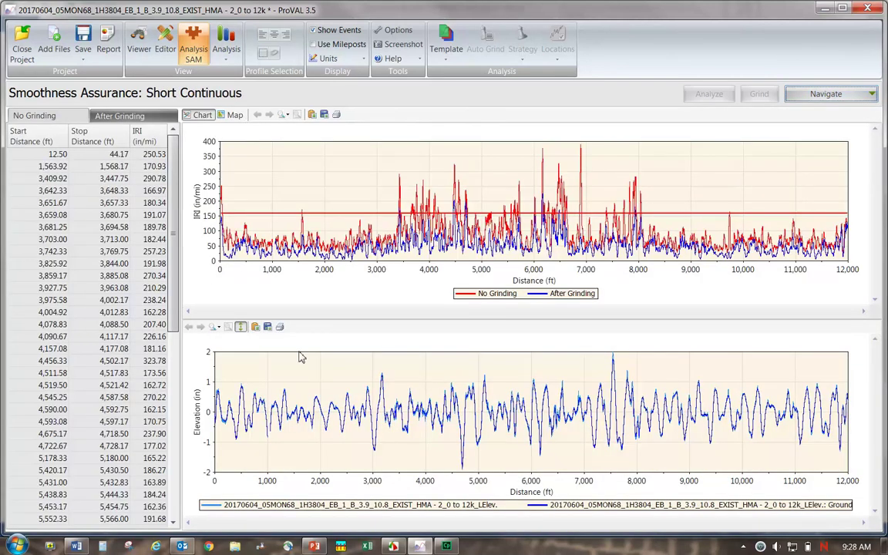
- Zoom the linked IRI and elevation charts to about 528 ft and examine consecutive stretches up to about 1,580 ft
click(241, 328)
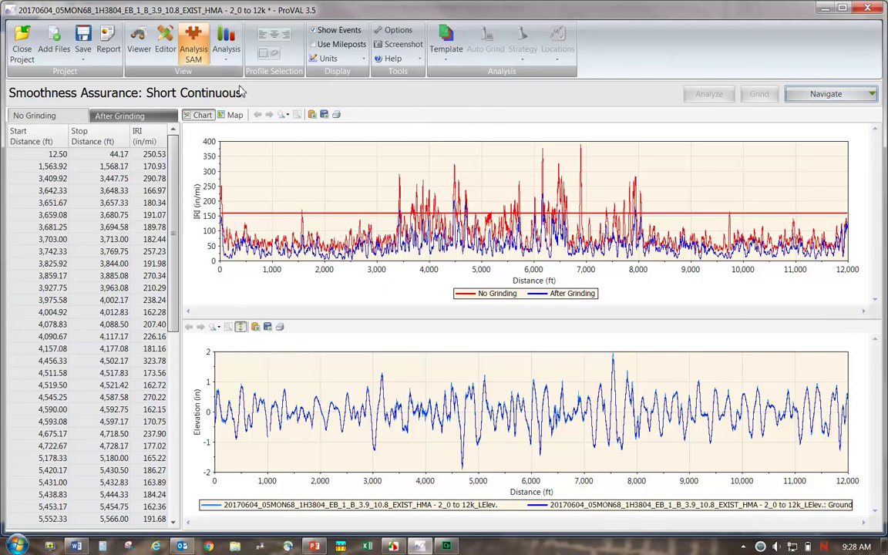
click(284, 115)
click(307, 126)
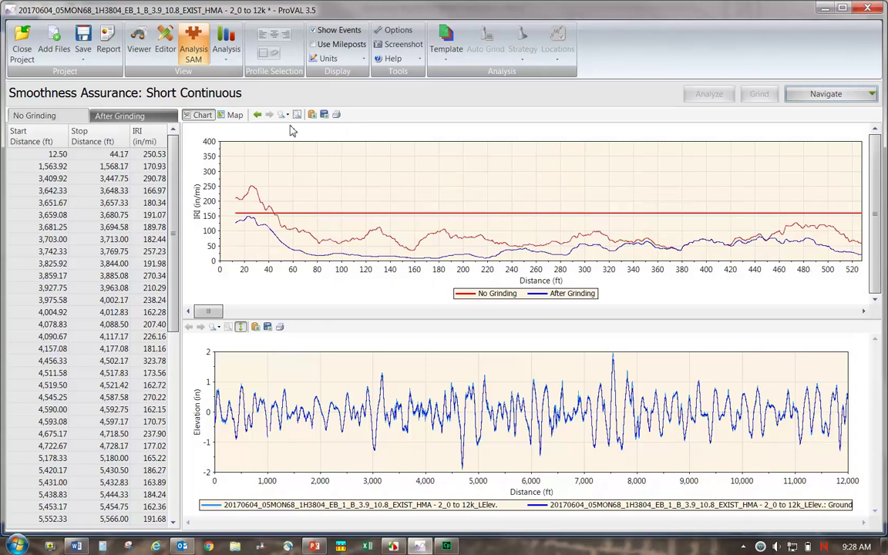
click(240, 328)
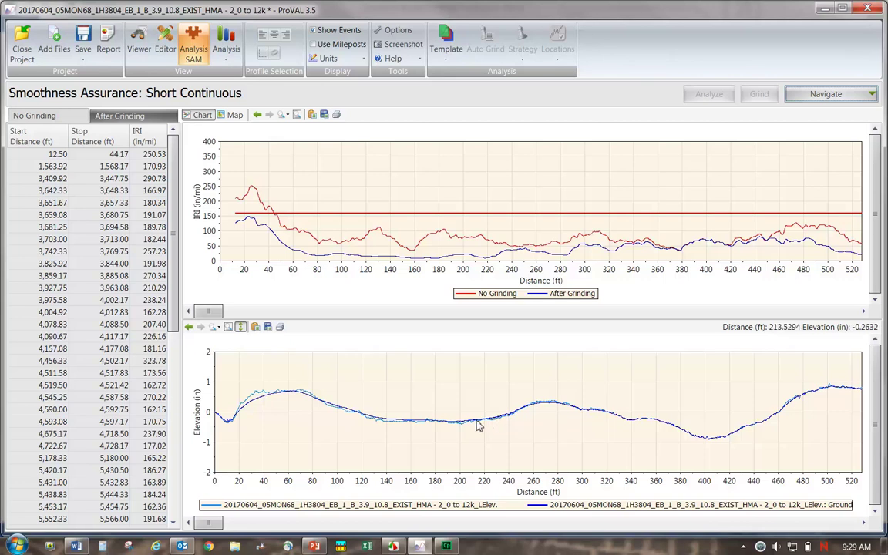
click(615, 311)
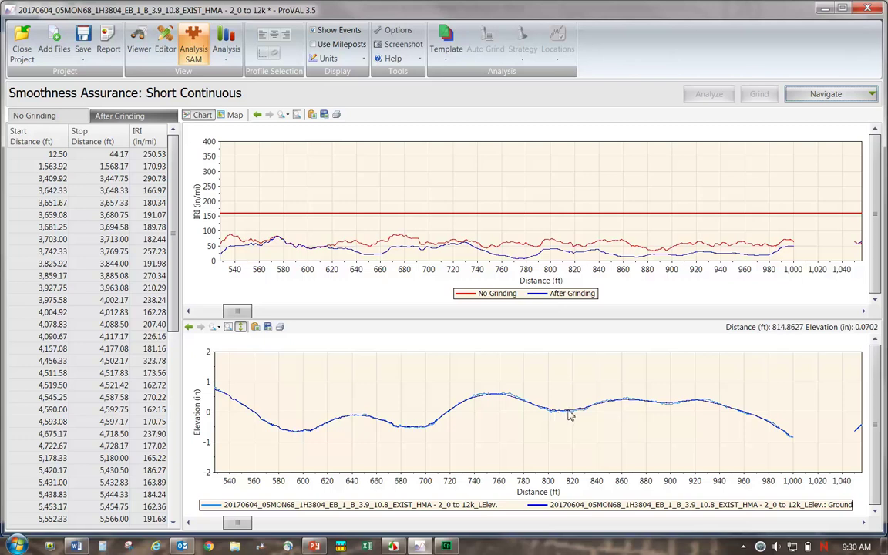
click(723, 313)
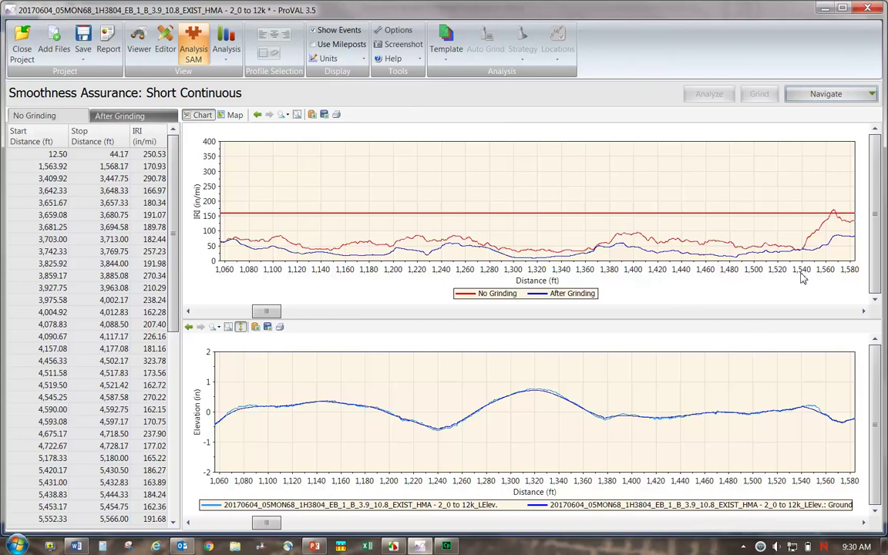
- Switch to the Word document One Grind Models Lt Wheel Track.docx and view the positive head height charts on its first page
click(826, 96)
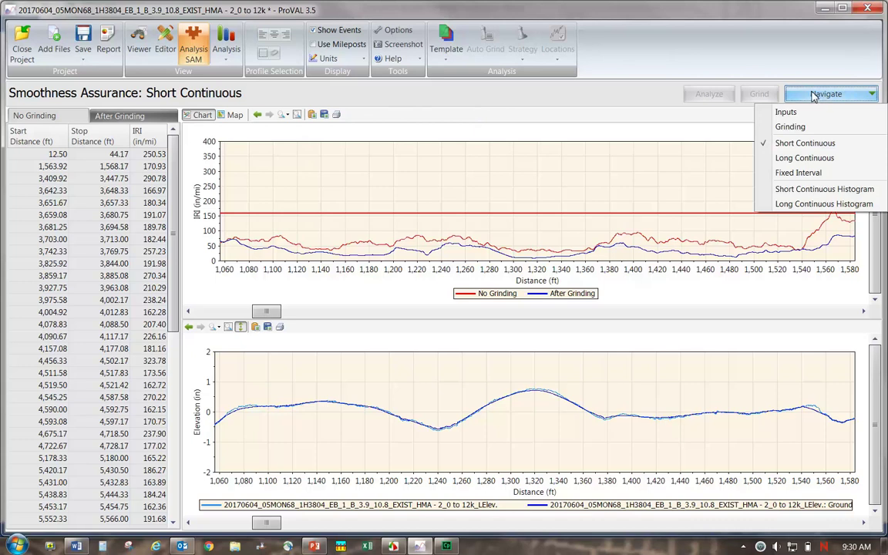
click(826, 95)
click(825, 8)
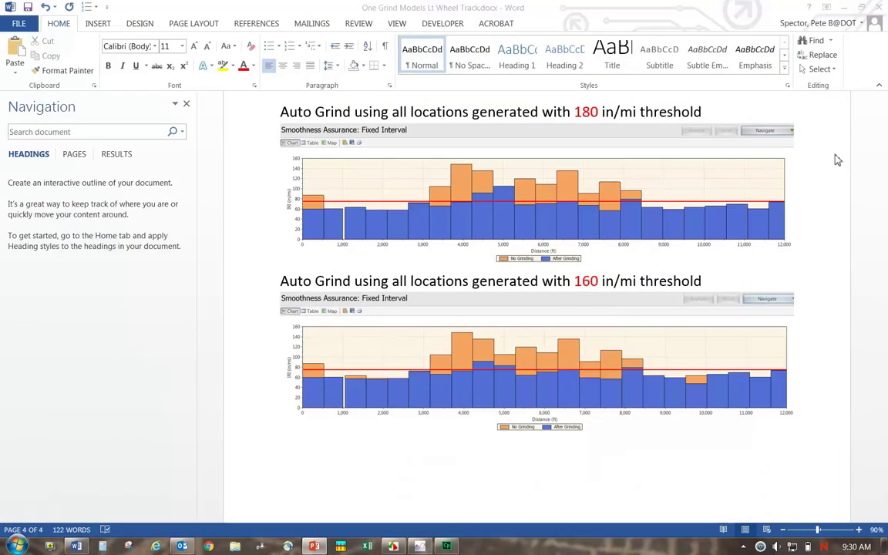
drag(882, 463, 882, 104)
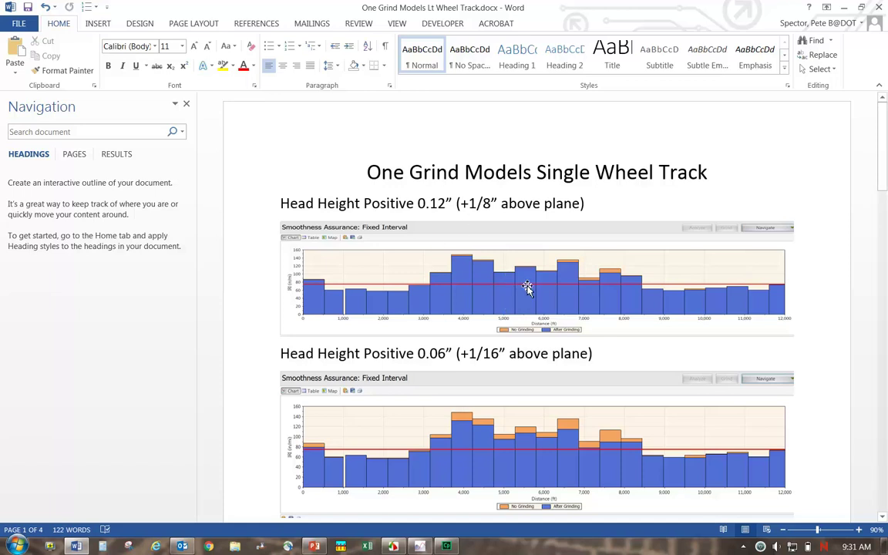
- Examine the Fixed Interval charts for head heights of 0.00 in and -0.06 in on page 2
drag(885, 148, 874, 239)
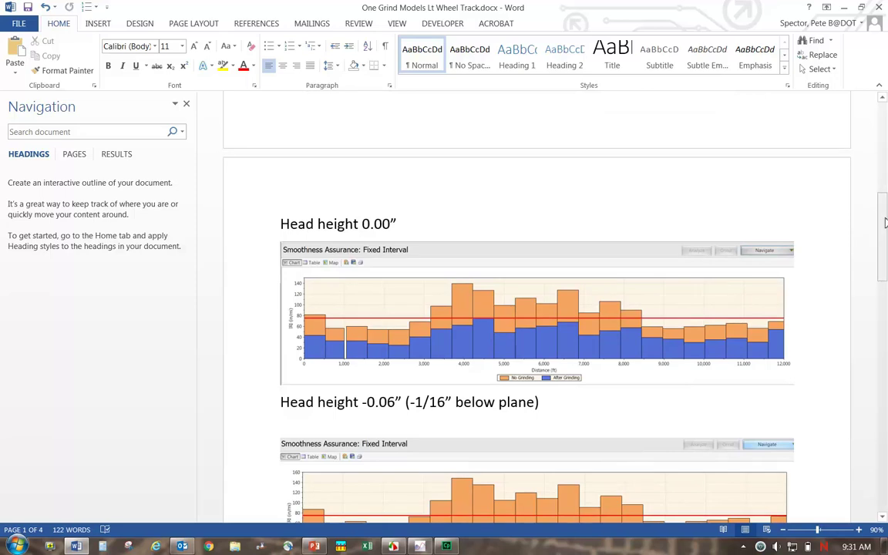
drag(881, 236, 881, 248)
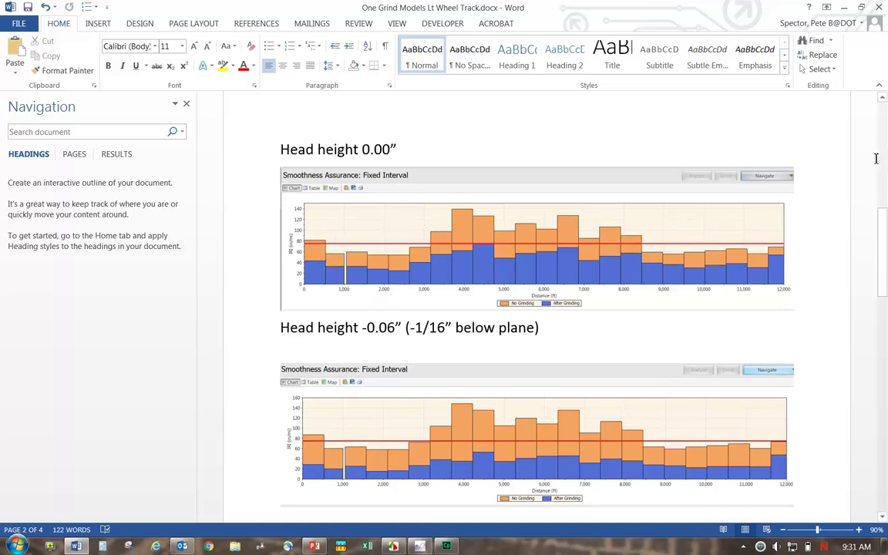
drag(880, 229, 885, 232)
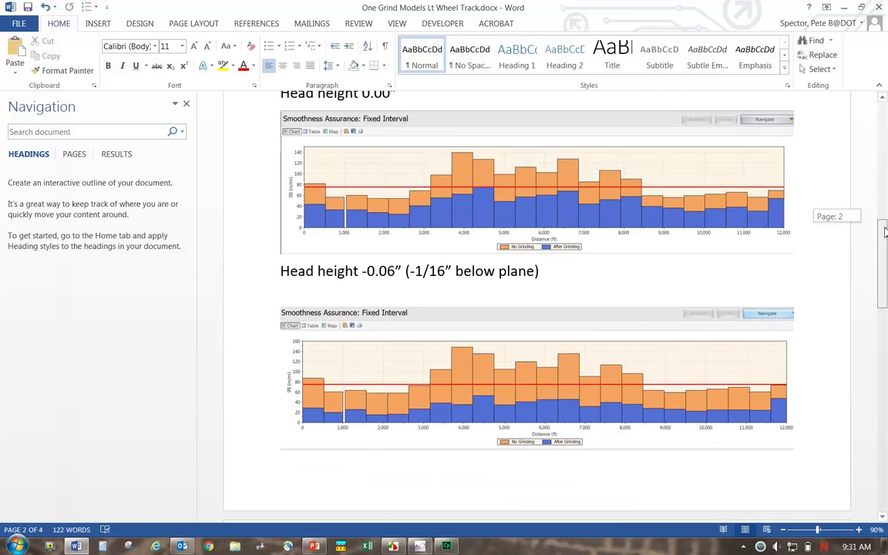
scroll(416, 254, down, 1)
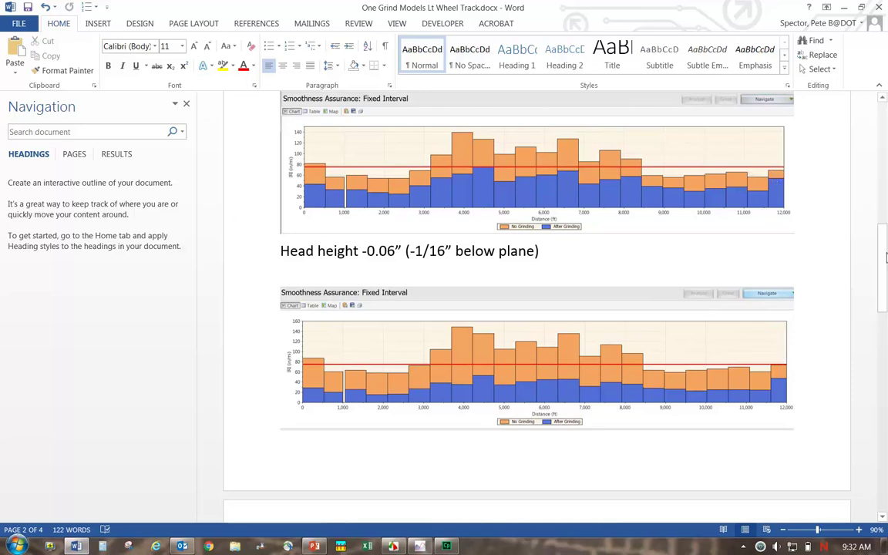
- Compare the -0.12 in head height chart with the 0.00 in and -0.06 in charts
drag(882, 275, 883, 343)
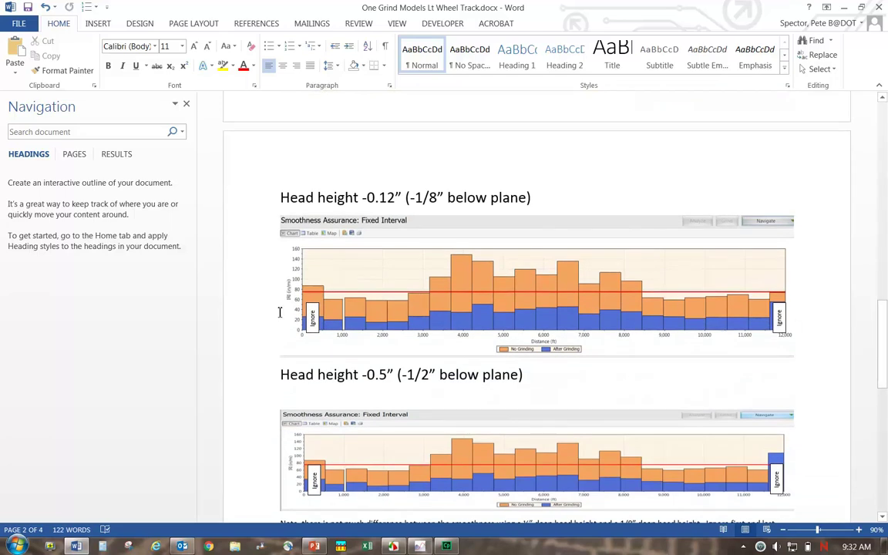
drag(883, 337, 882, 286)
scroll(883, 286, down, 6)
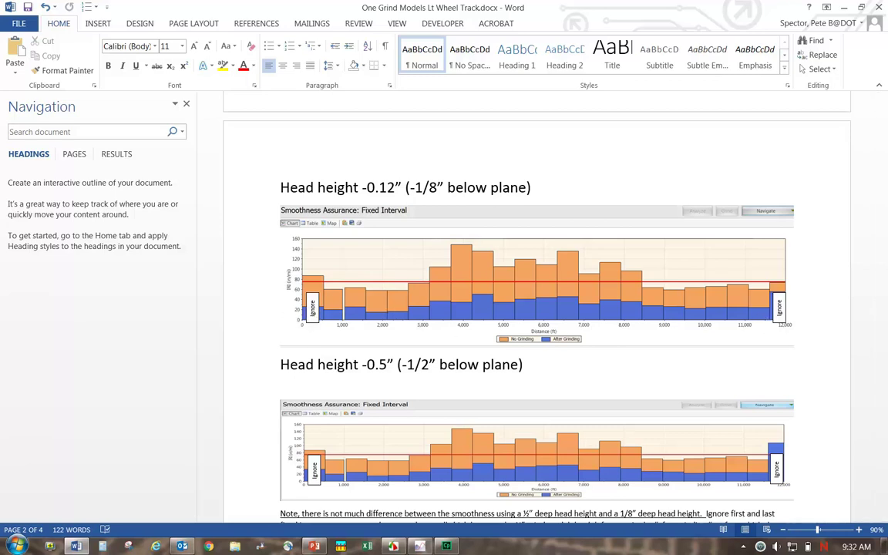
drag(886, 337, 886, 248)
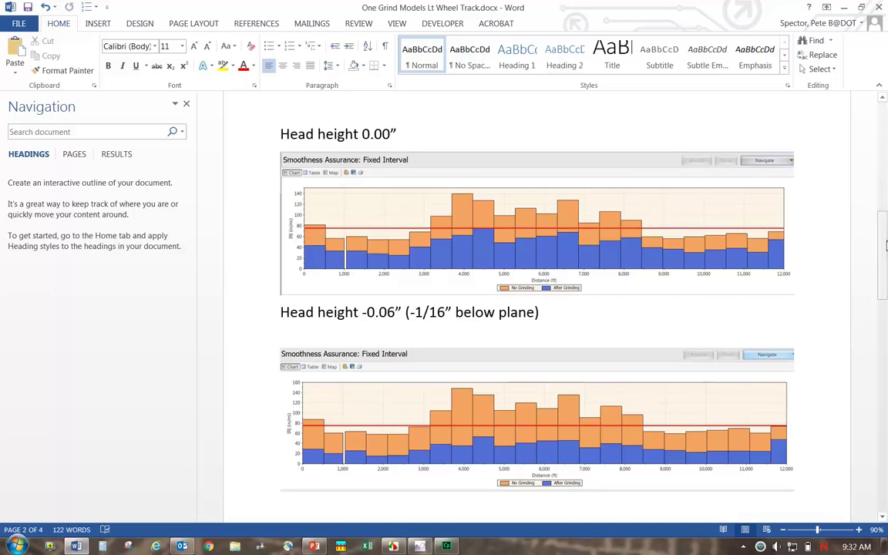
drag(882, 231, 882, 290)
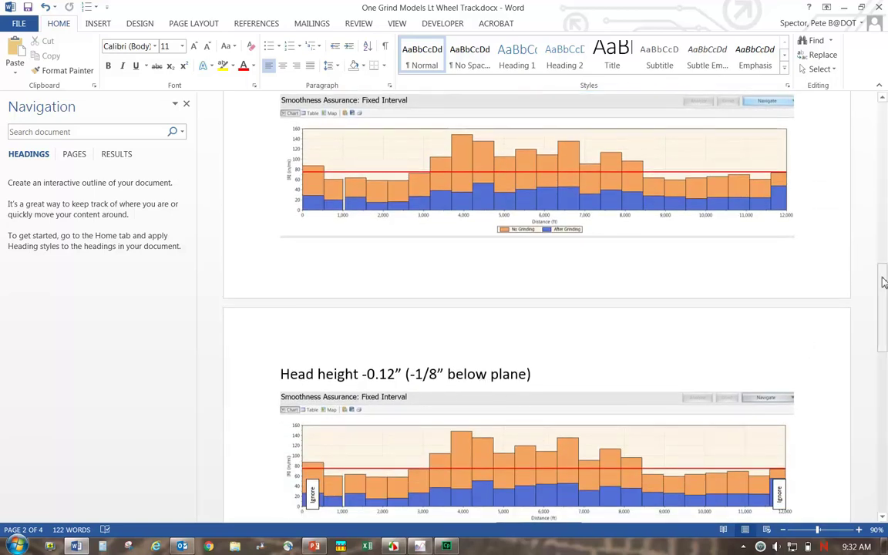
drag(883, 282, 883, 308)
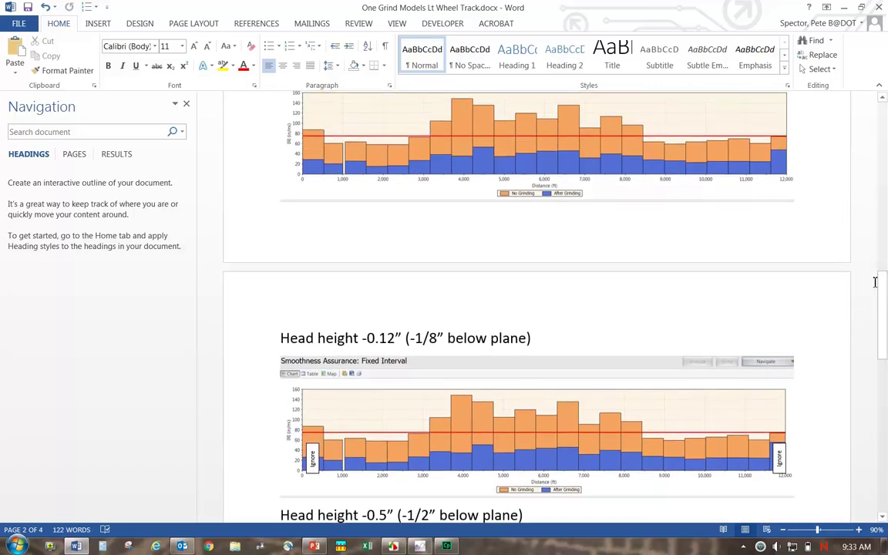
- Compare the -0.5 in head height chart with the shallower grind models and read the note below it
drag(882, 284, 883, 340)
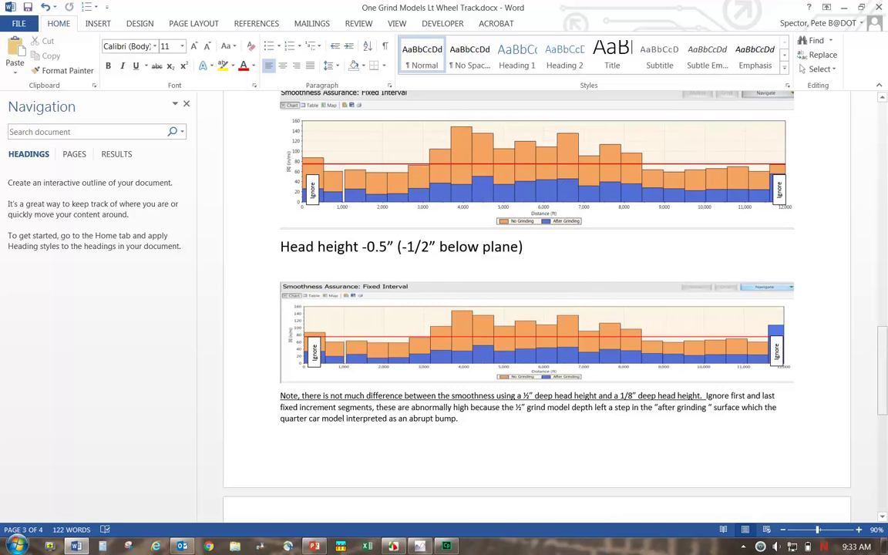
drag(885, 356, 883, 340)
drag(886, 276, 886, 276)
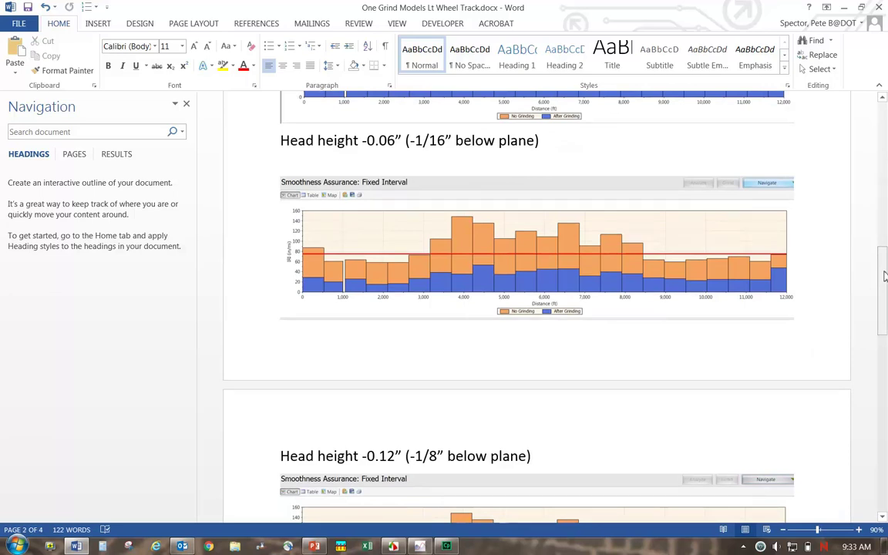
drag(885, 273, 880, 333)
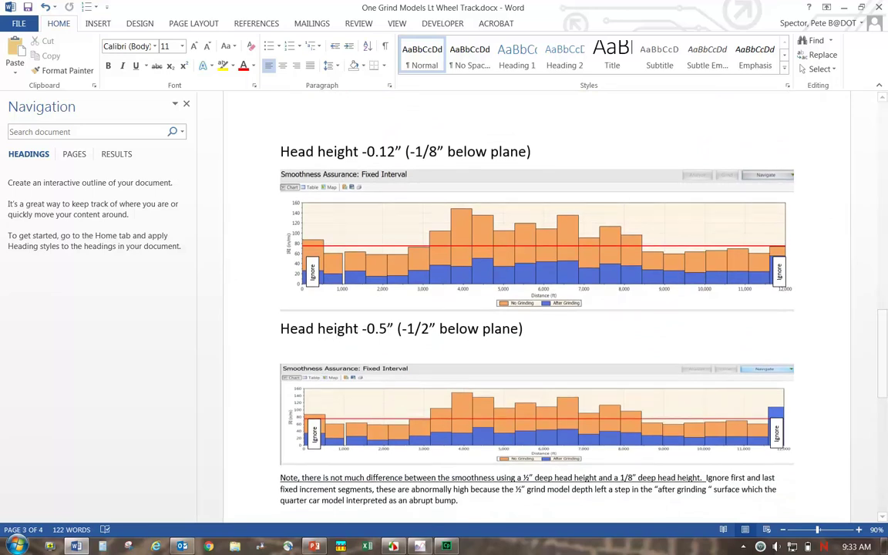
drag(881, 351, 882, 370)
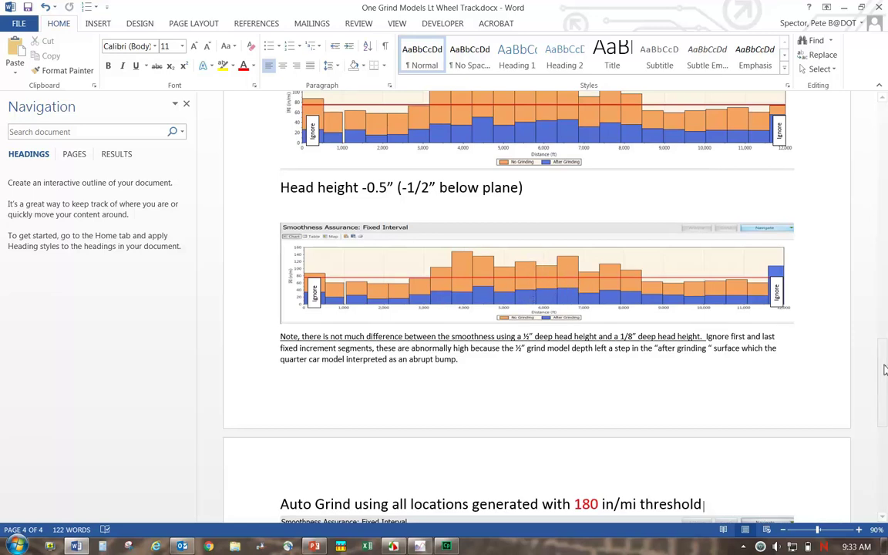
mouse_move(882, 357)
mouse_down()
mouse_move(880, 393)
mouse_move(883, 339)
mouse_move(884, 350)
mouse_up()
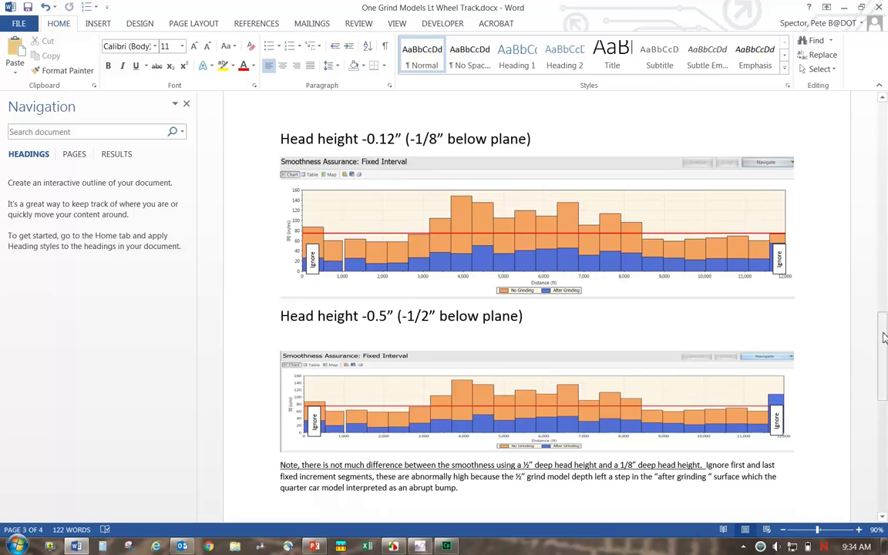
- Examine the Auto Grind charts for the 180 and 160 in/mi thresholds and switch back to ProVAL
drag(884, 327, 865, 424)
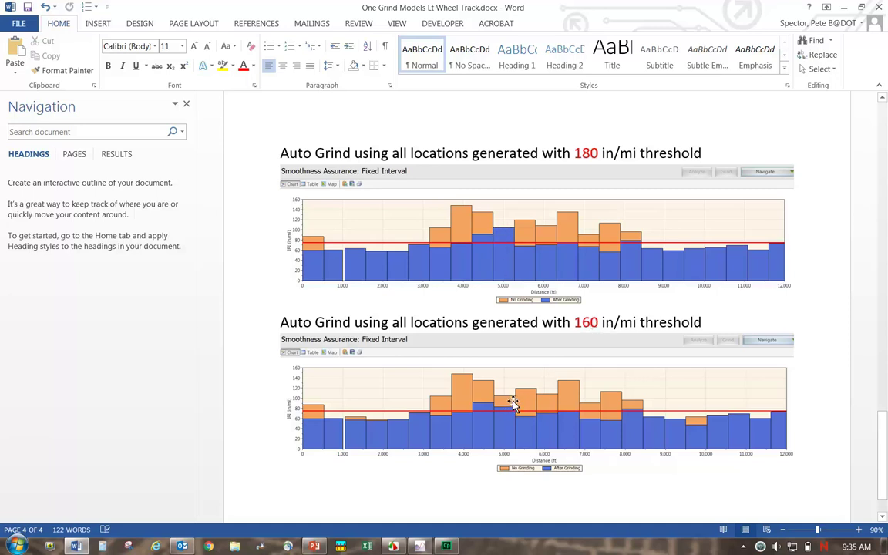
click(844, 7)
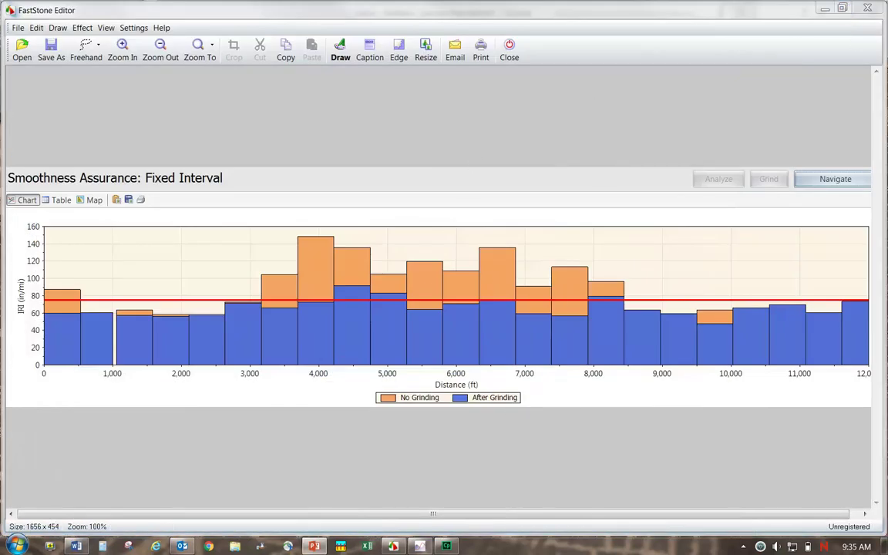
click(421, 548)
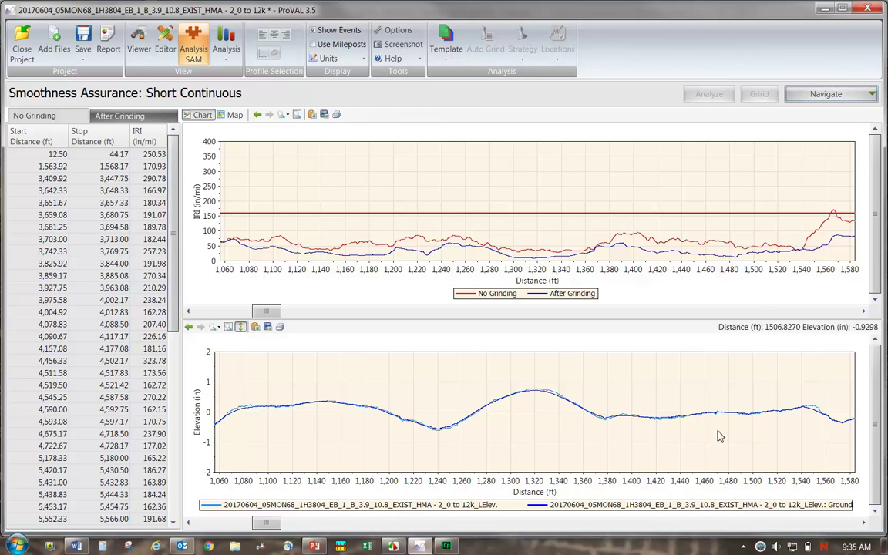
- Examine the Short Continuous IRI and elevation charts onward from the 1,060–1,580 ft stretch to about 3,690 ft
click(551, 318)
click(563, 318)
click(563, 317)
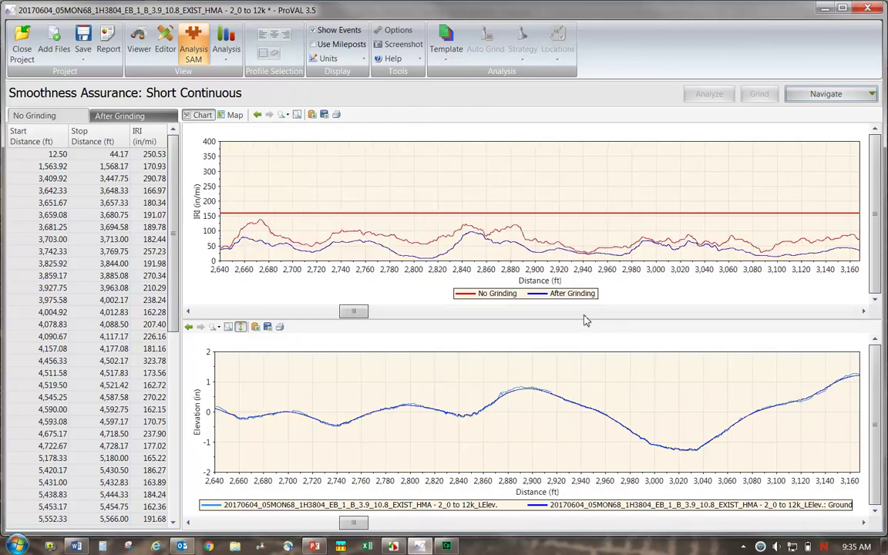
click(586, 319)
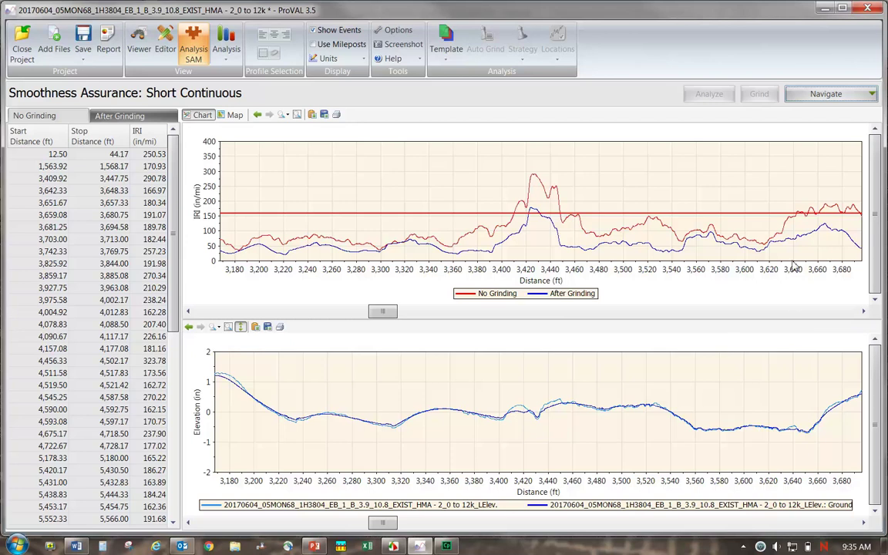
- Load the Automatic grinding strategy for the profile
click(852, 99)
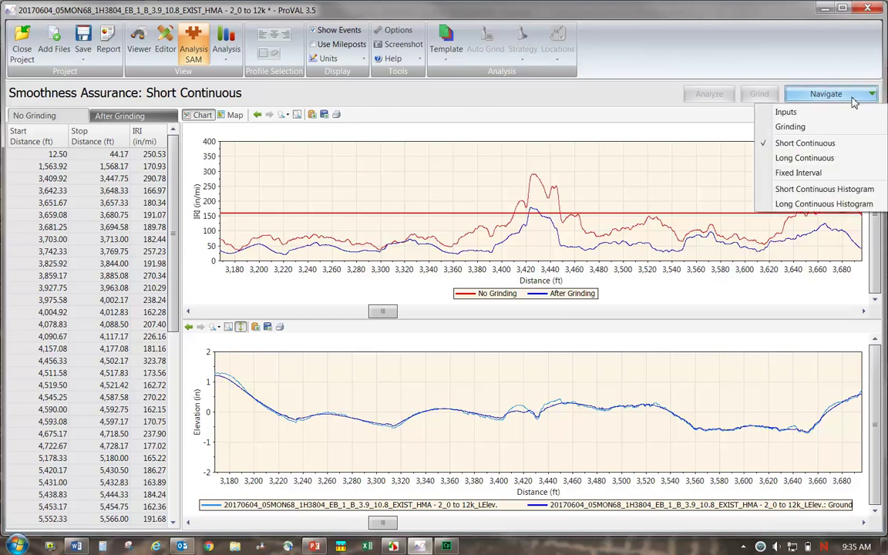
click(788, 127)
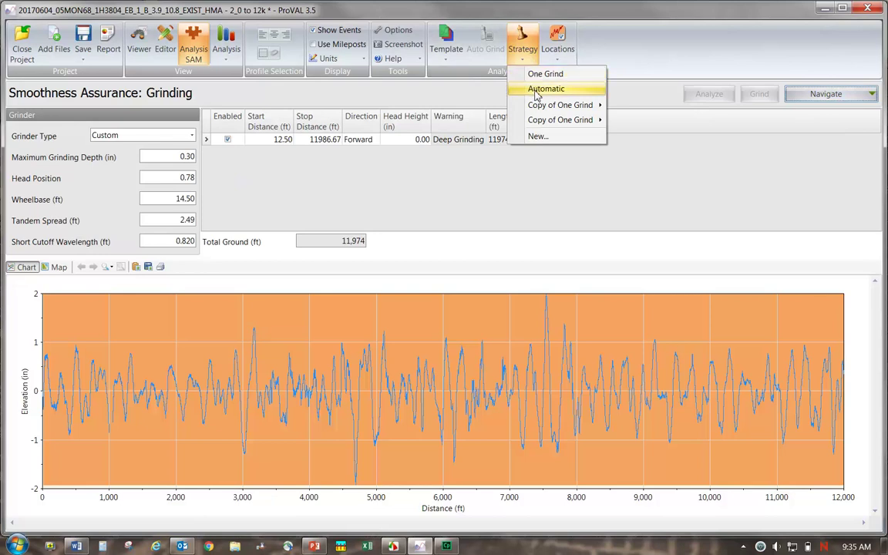
click(538, 89)
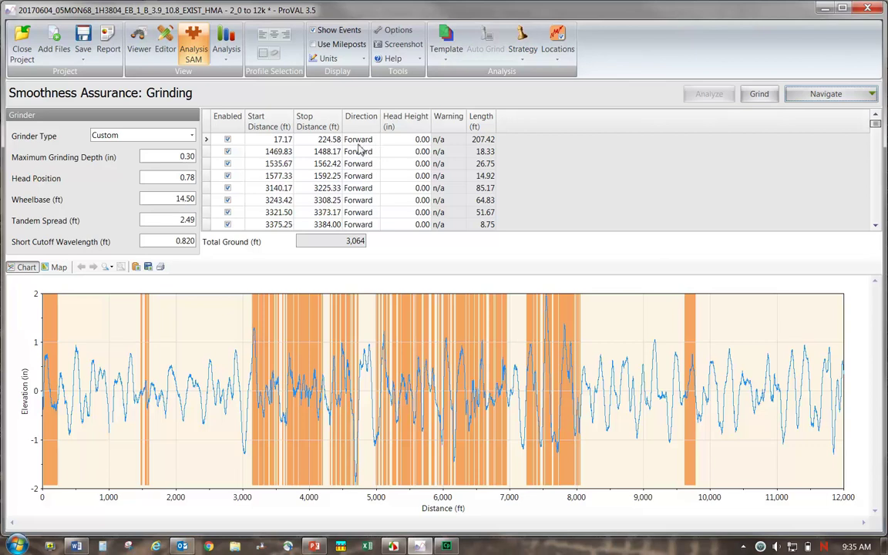
- Check the ride quality thresholds in the inputs, then run the grinding simulation with the automatic locations
click(825, 93)
click(794, 111)
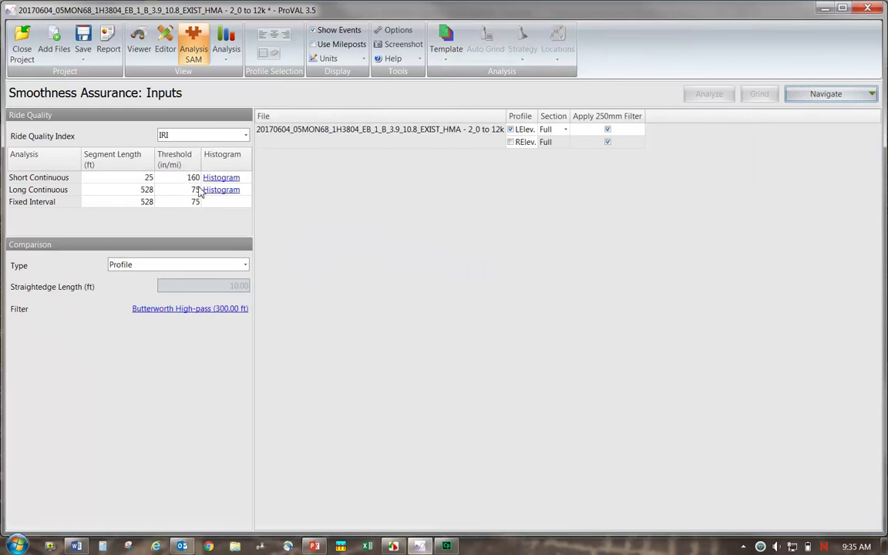
click(864, 99)
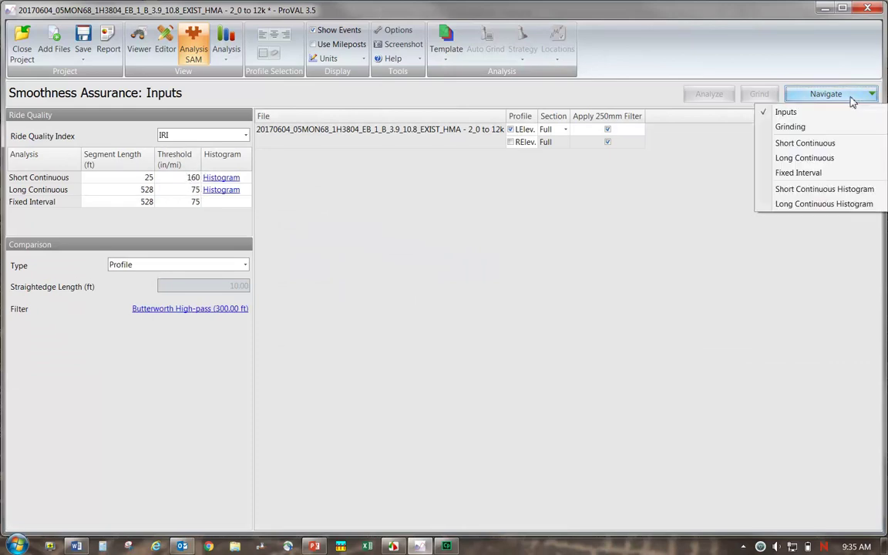
click(792, 128)
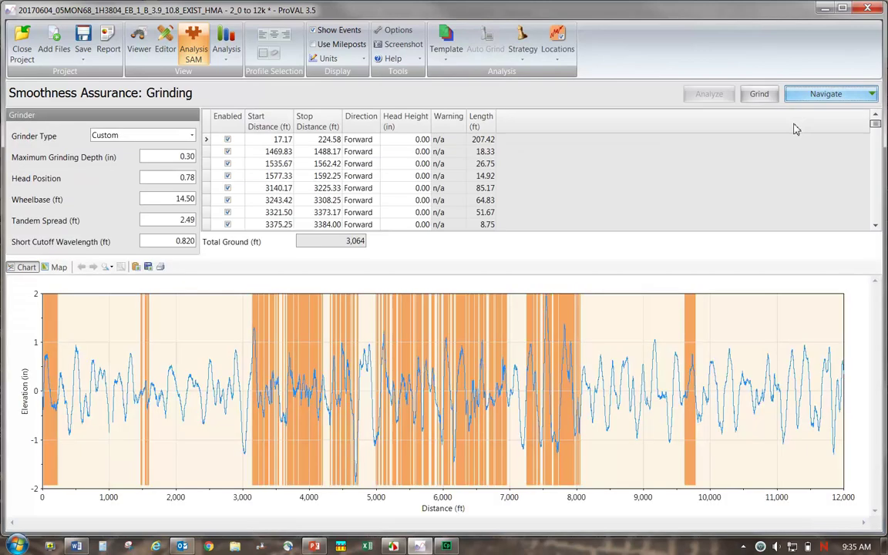
click(763, 94)
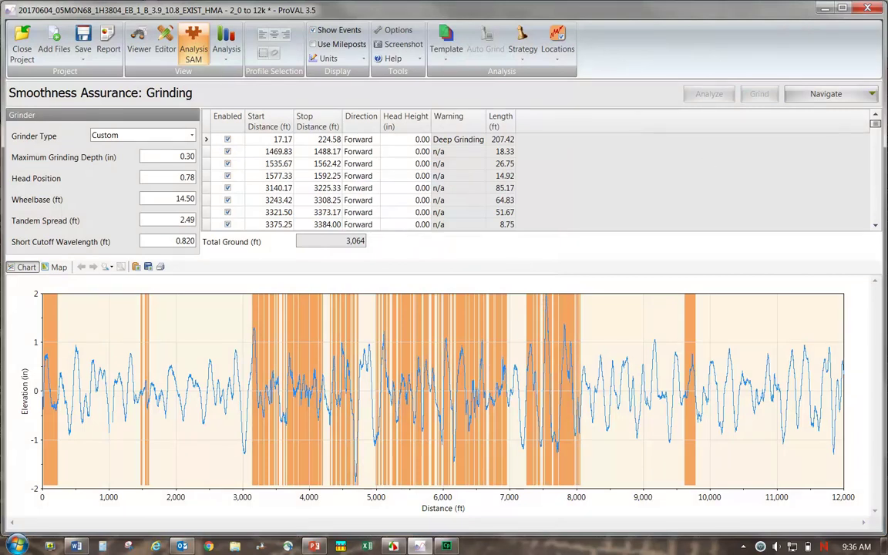
- Show the Short Continuous results zoomed to the first 520 ft or so, with the elevation chart linked to the same range
click(827, 95)
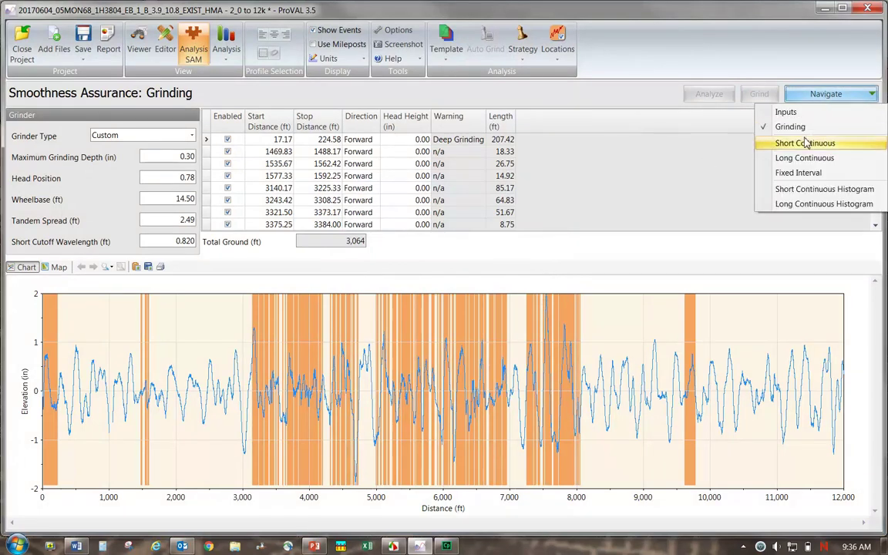
click(775, 143)
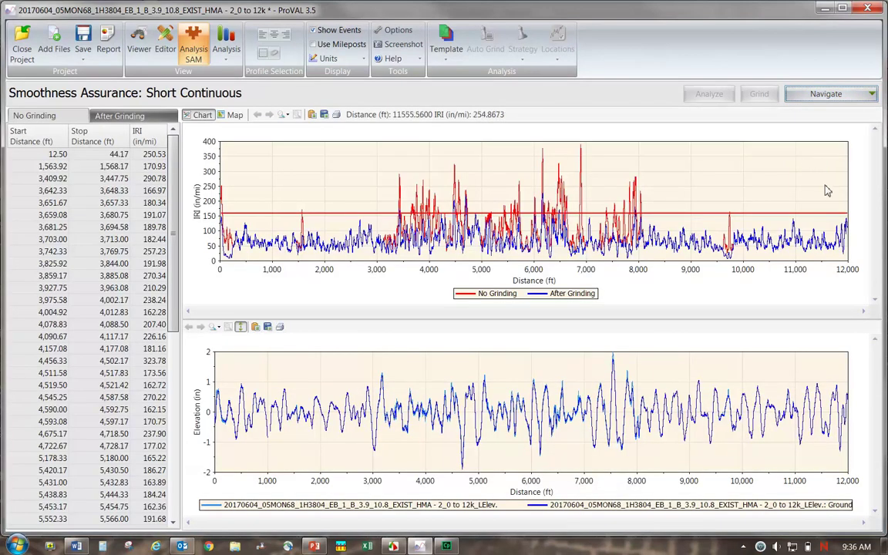
click(284, 114)
click(308, 126)
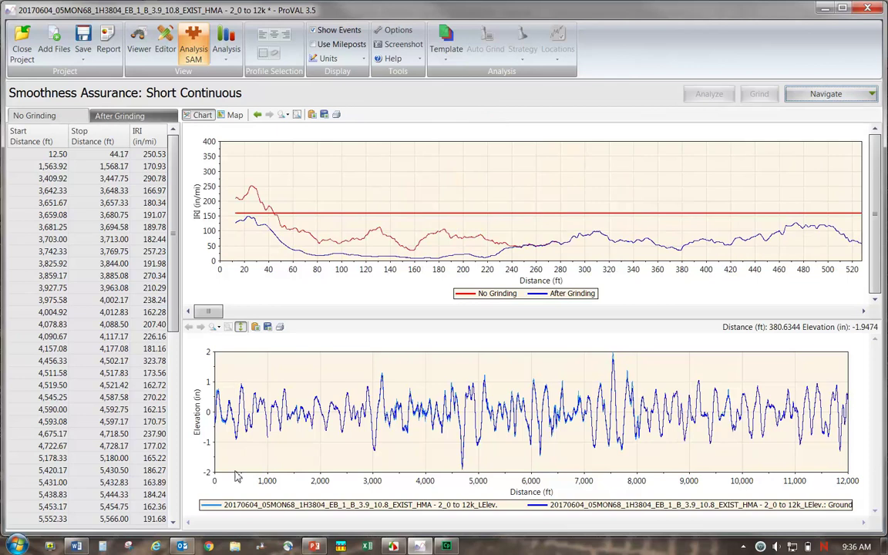
click(241, 329)
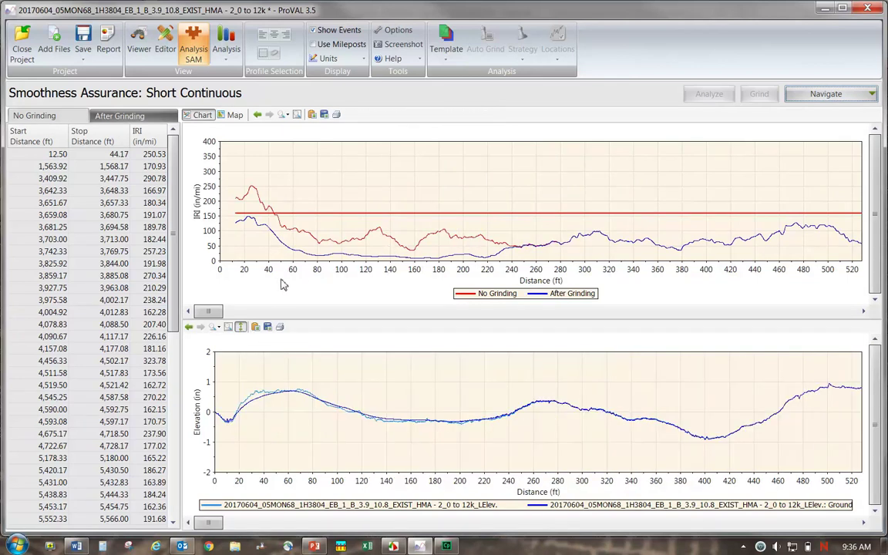
- Compare the IRI and elevation before and after grinding along the profile from about 540 to 3,590 ft
click(396, 312)
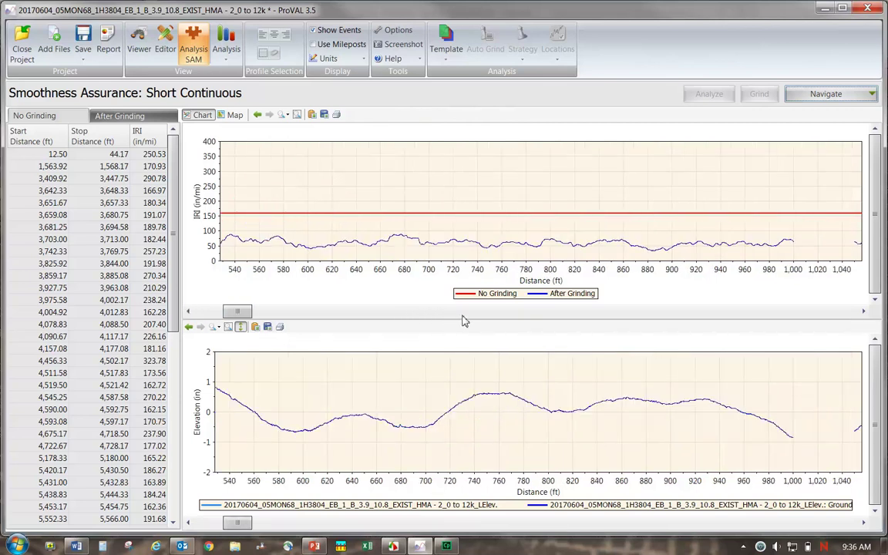
click(548, 312)
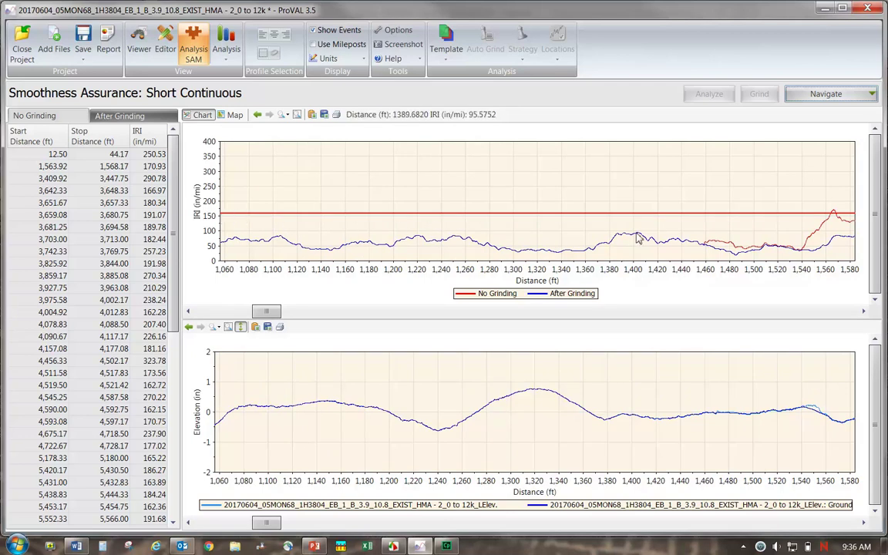
scroll(775, 281, down, 3)
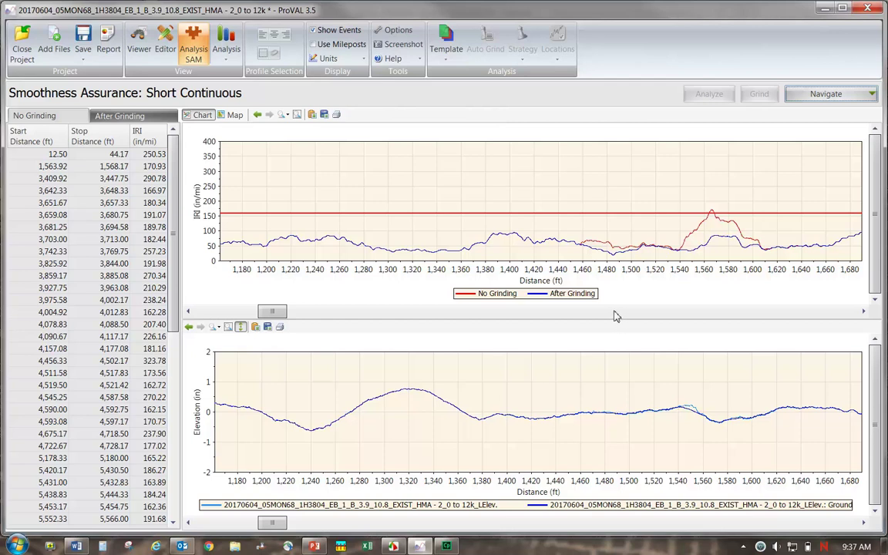
click(659, 313)
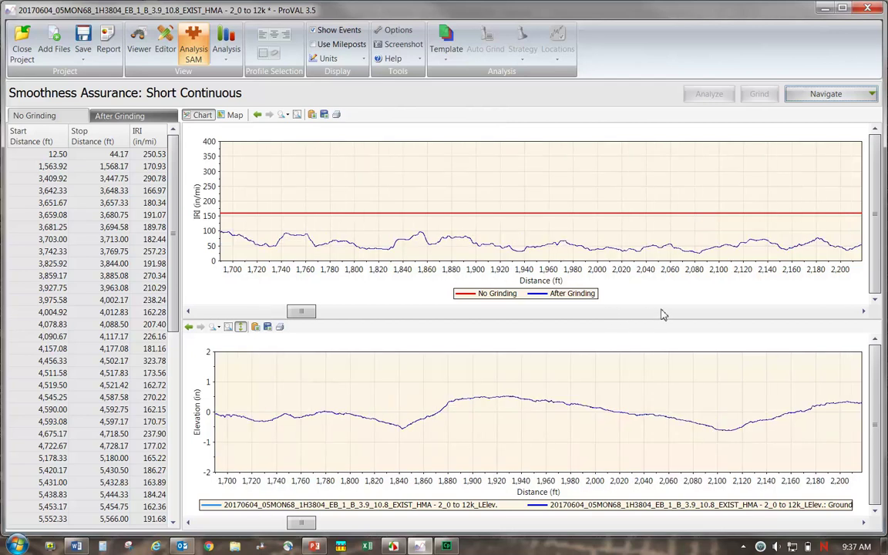
click(663, 312)
click(663, 313)
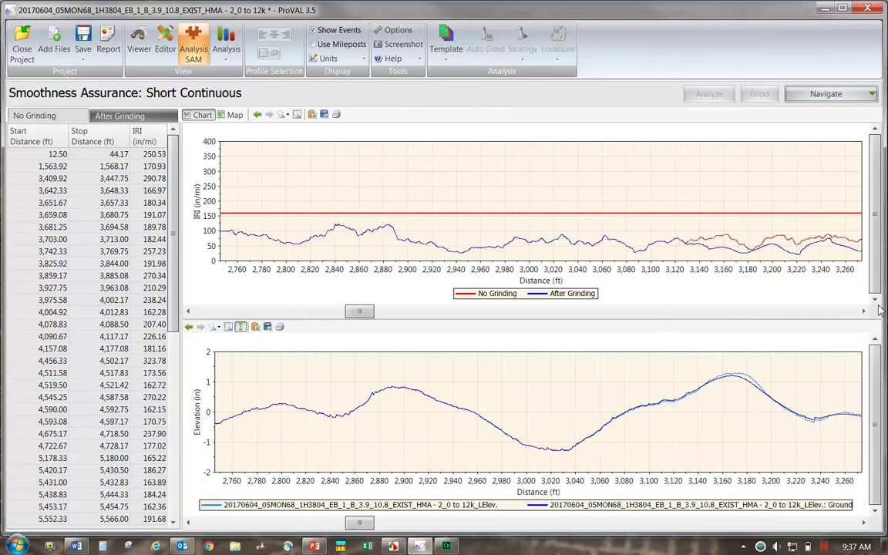
scroll(779, 281, right, 5)
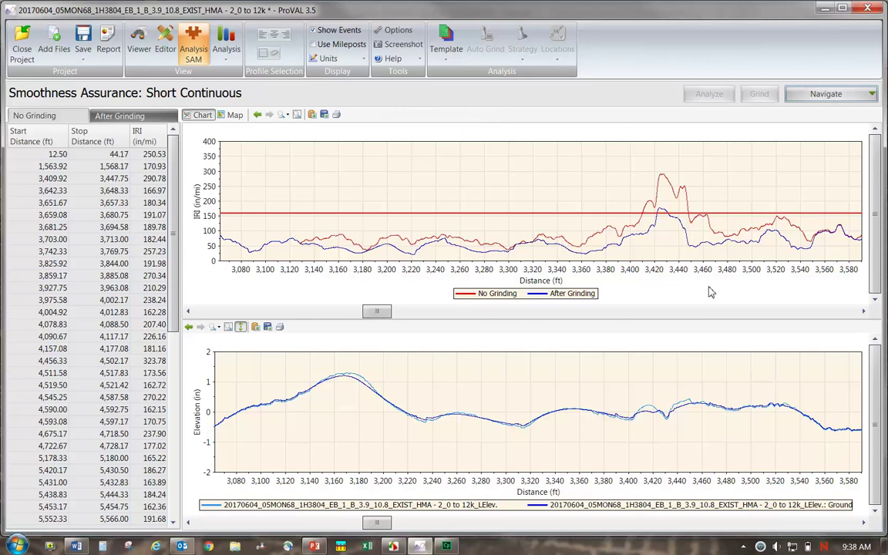
- Compare the IRI before and after grinding from about 3,600 to 8,340 ft, returning to the peaks between 7,500 and 8,020 ft
click(779, 311)
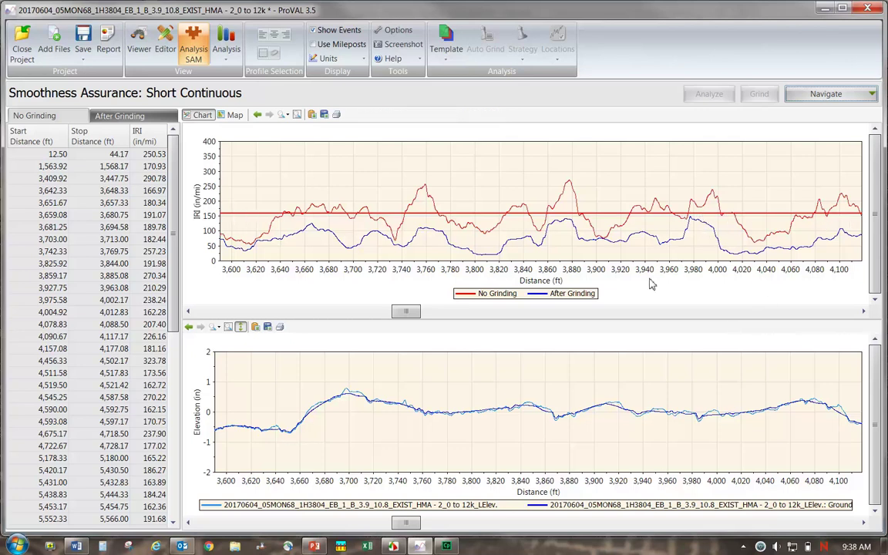
click(837, 311)
click(838, 312)
click(840, 311)
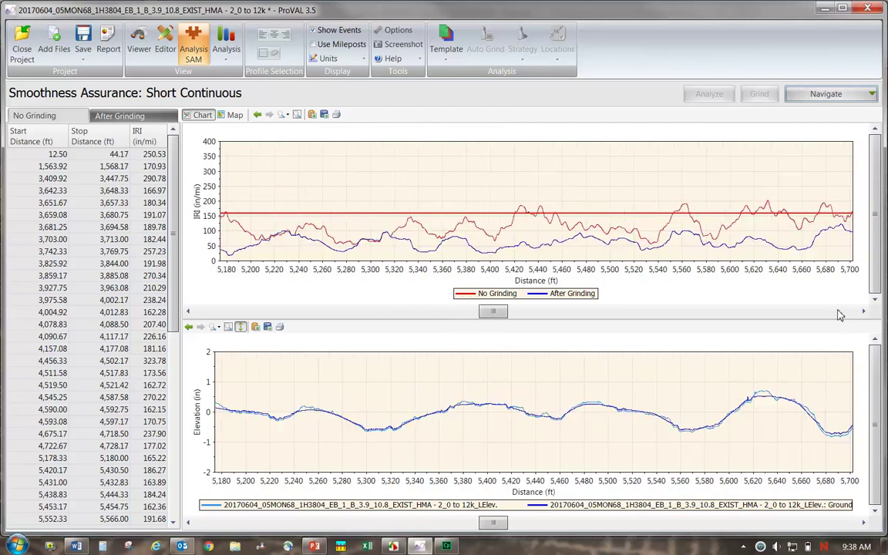
click(840, 317)
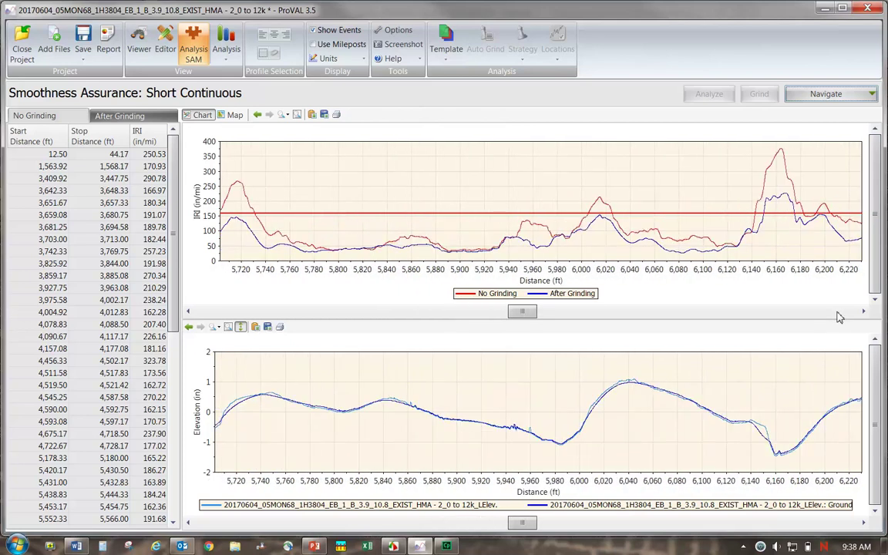
click(840, 317)
click(839, 317)
click(839, 317)
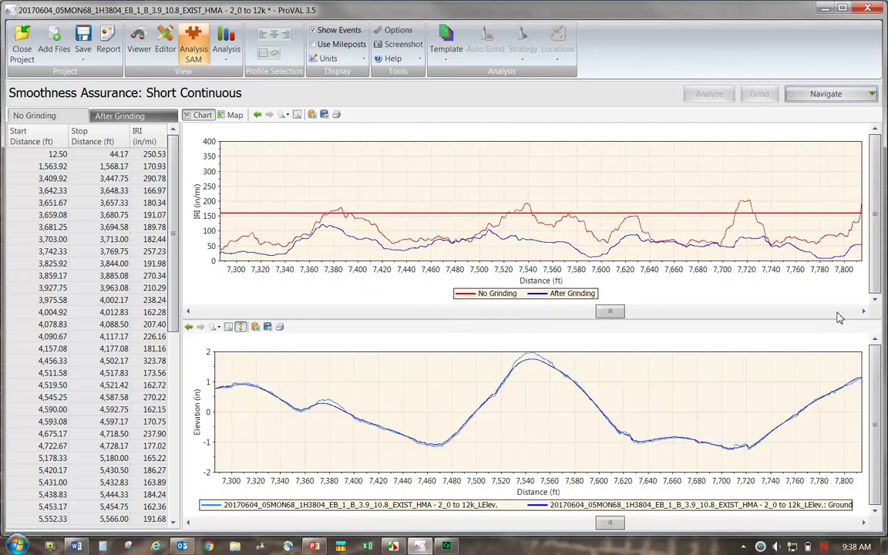
click(839, 317)
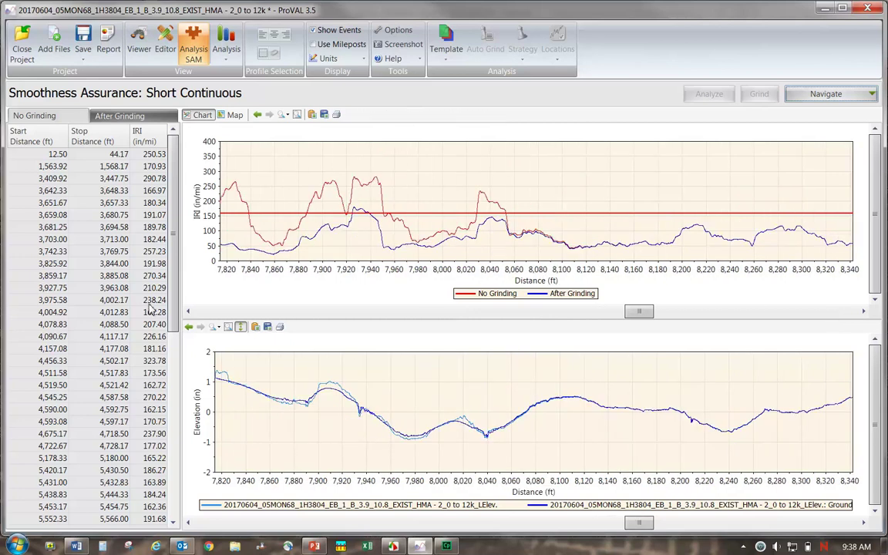
click(188, 312)
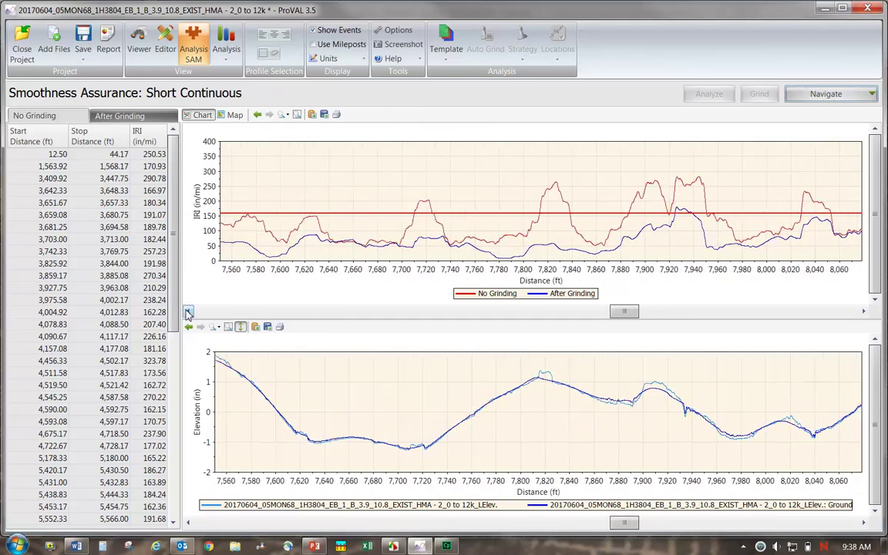
click(188, 312)
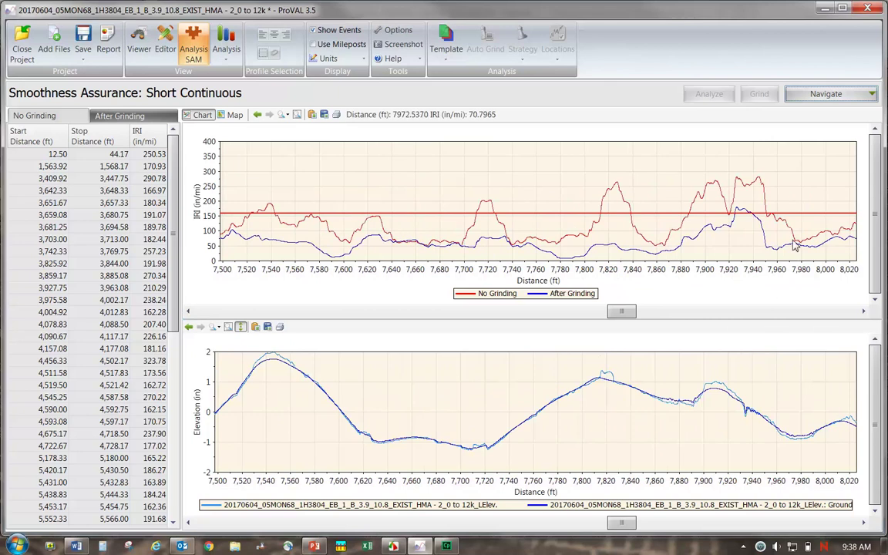
- Review the list of automatic grinding locations and return to the Short Continuous results
click(853, 101)
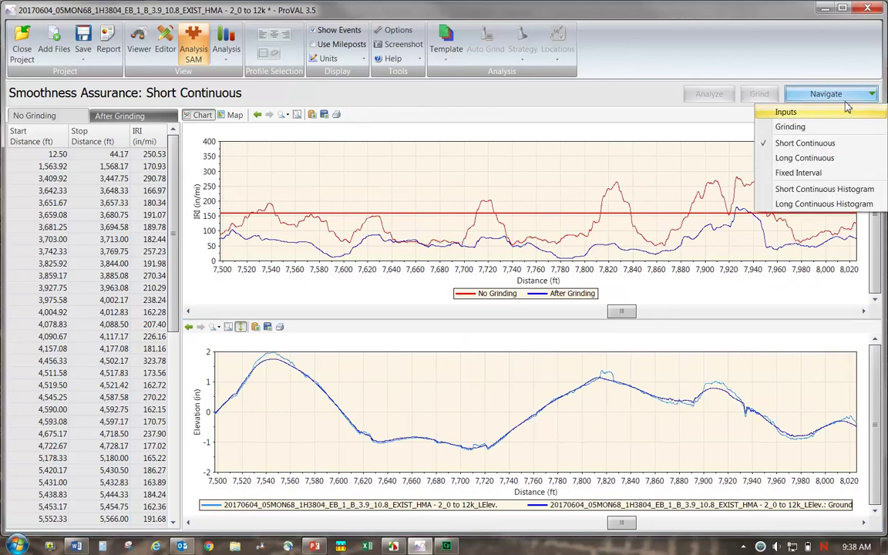
click(796, 130)
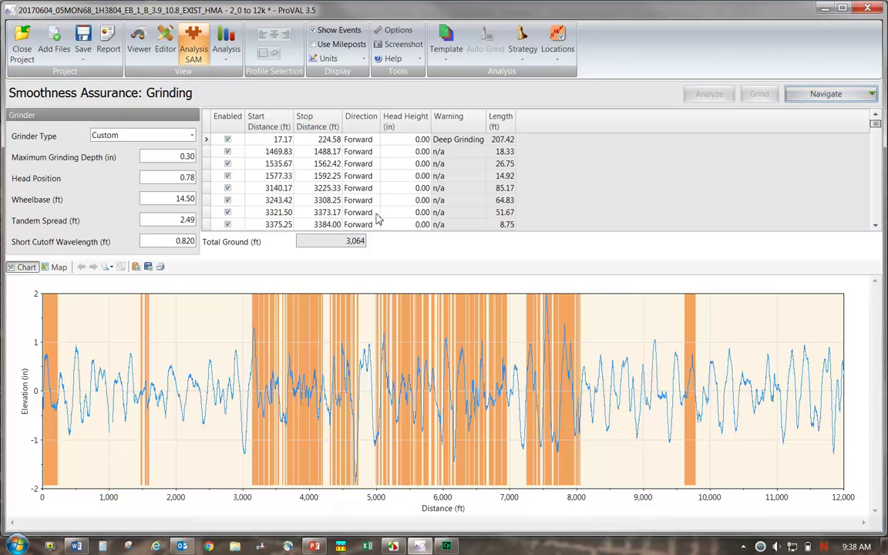
click(856, 93)
click(804, 143)
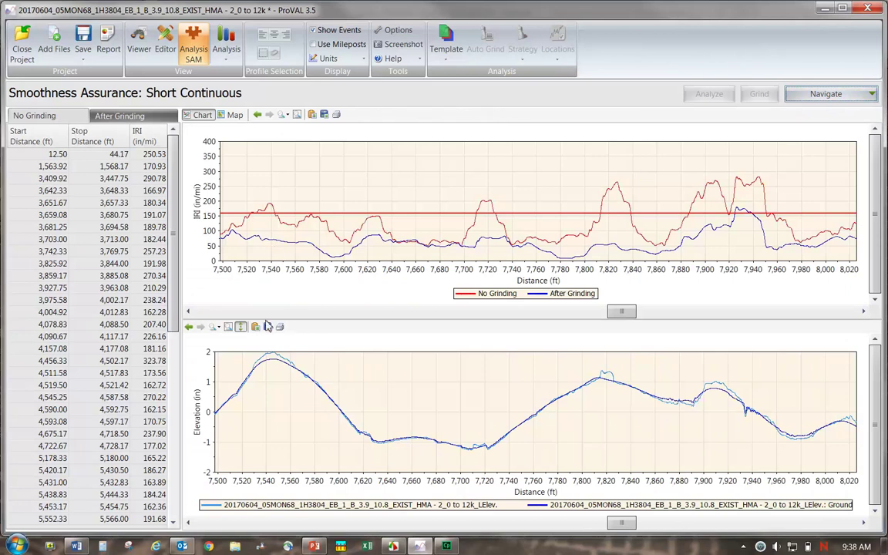
- Go back along the Short Continuous charts to examine the isolated ground areas between about 1,460 and 1,600 ft
click(242, 313)
click(243, 312)
click(243, 312)
click(243, 312)
click(243, 312)
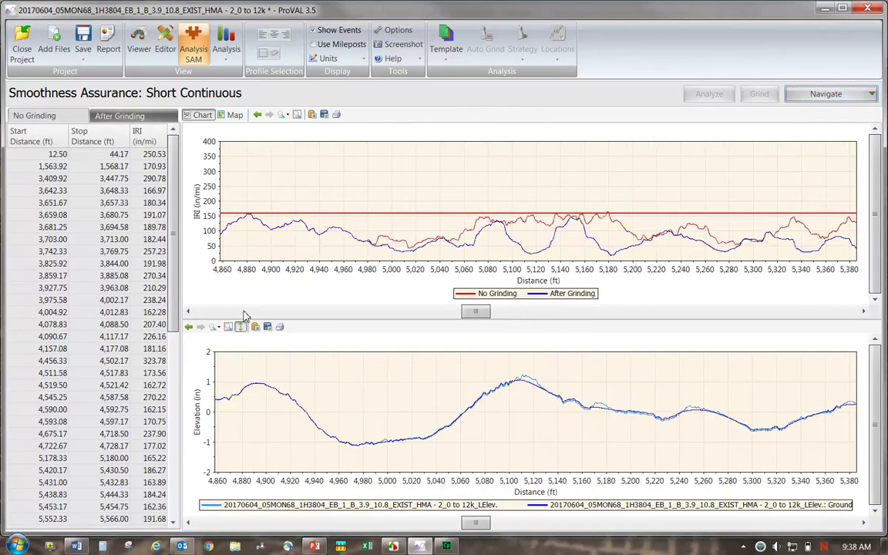
click(293, 313)
click(293, 313)
click(284, 313)
click(284, 313)
click(284, 313)
click(284, 313)
click(262, 313)
click(217, 313)
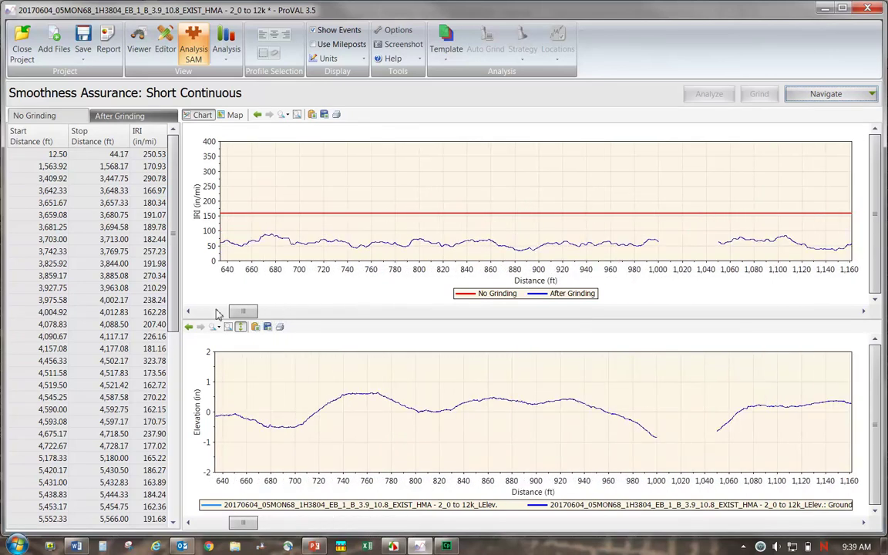
click(781, 311)
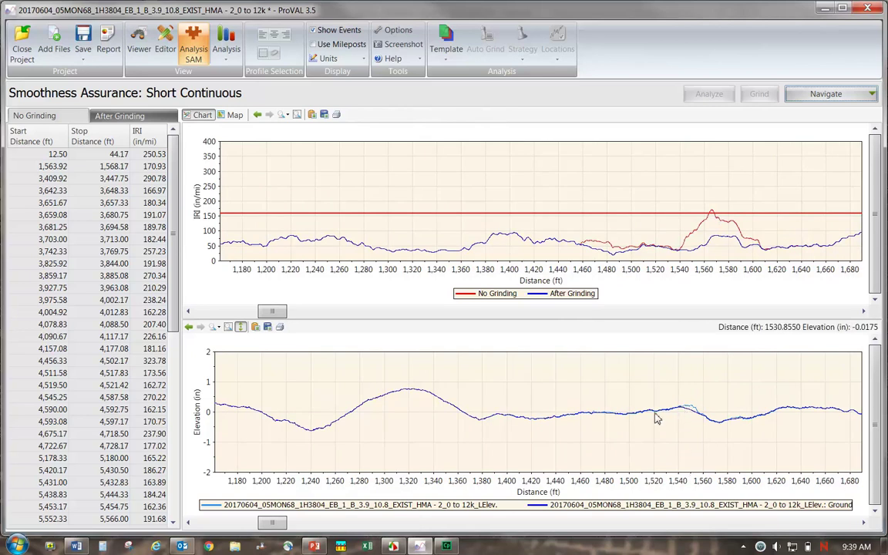
- Disable the grinding location from 1469.83 to 1488.17 ft
click(821, 93)
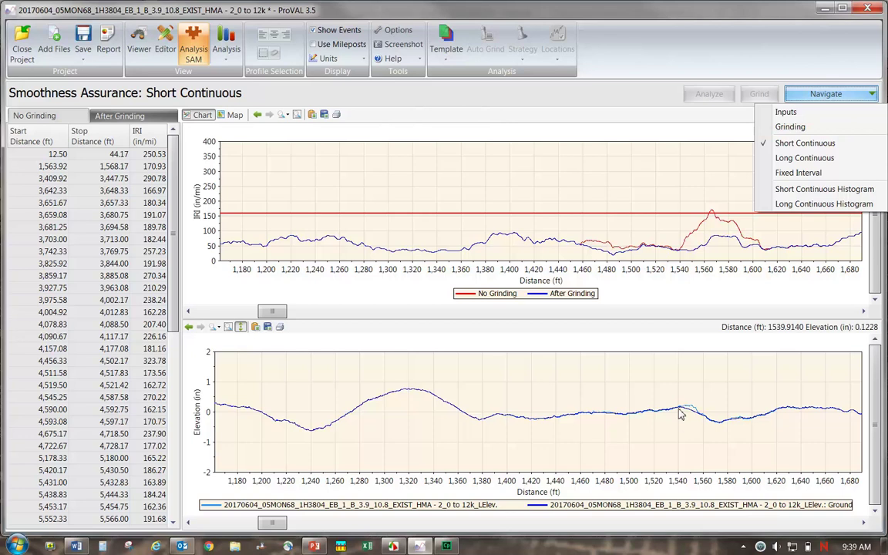
click(790, 126)
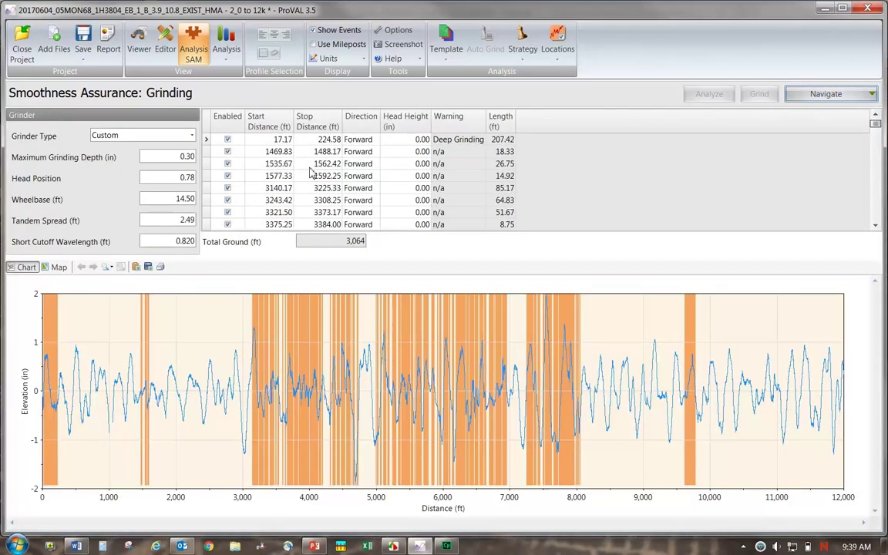
click(228, 153)
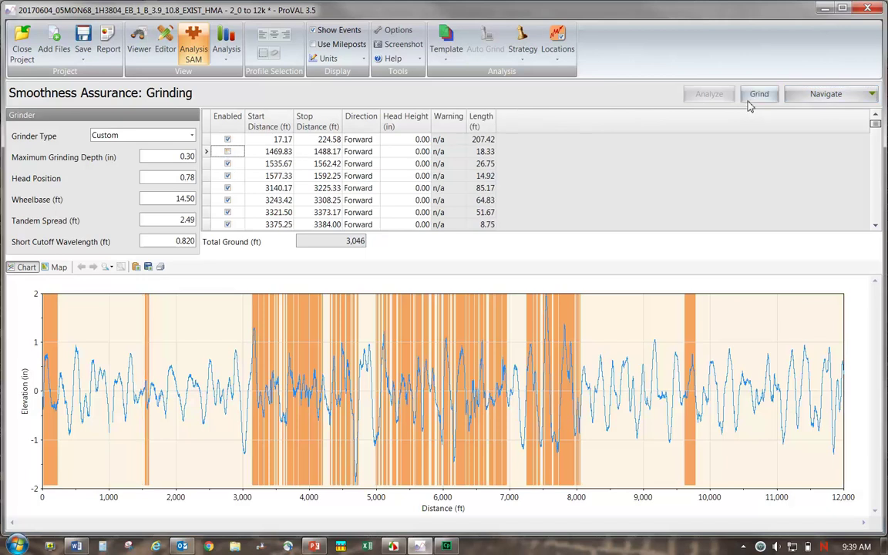
- Rerun the grinding simulation with the revised grinding locations and bring up the Short Continuous results
click(760, 94)
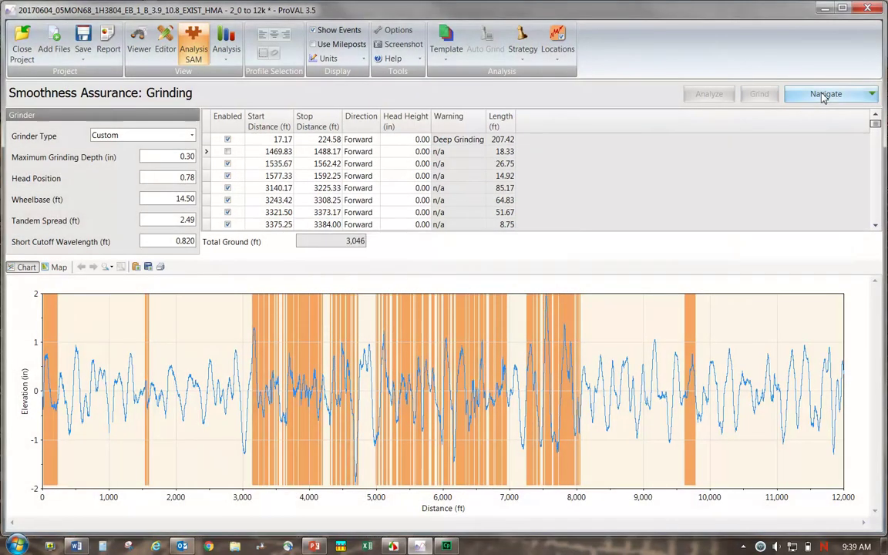
click(822, 94)
click(807, 146)
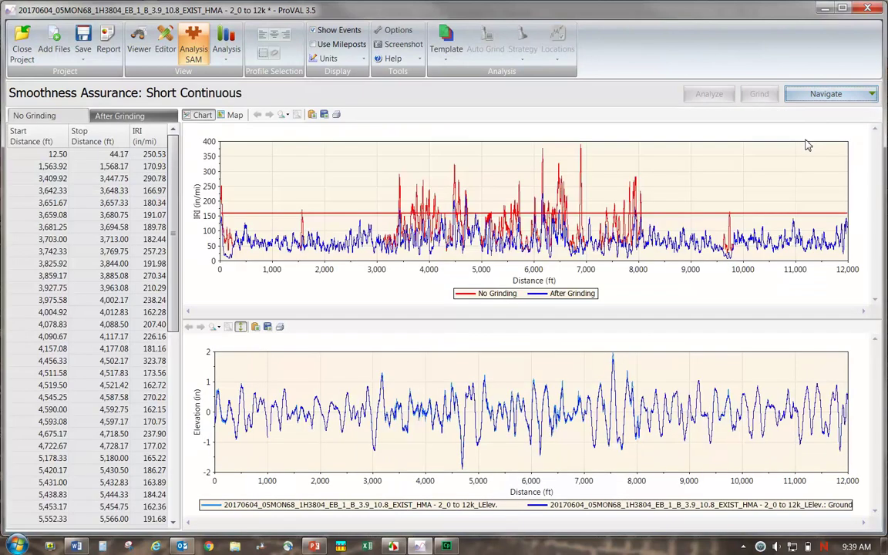
- Zoom in on the Short Continuous charts and compare IRI and elevation before and after grinding around 1,540 to 1,610 ft and 3,020 to 3,540 ft
click(287, 115)
click(322, 125)
click(280, 326)
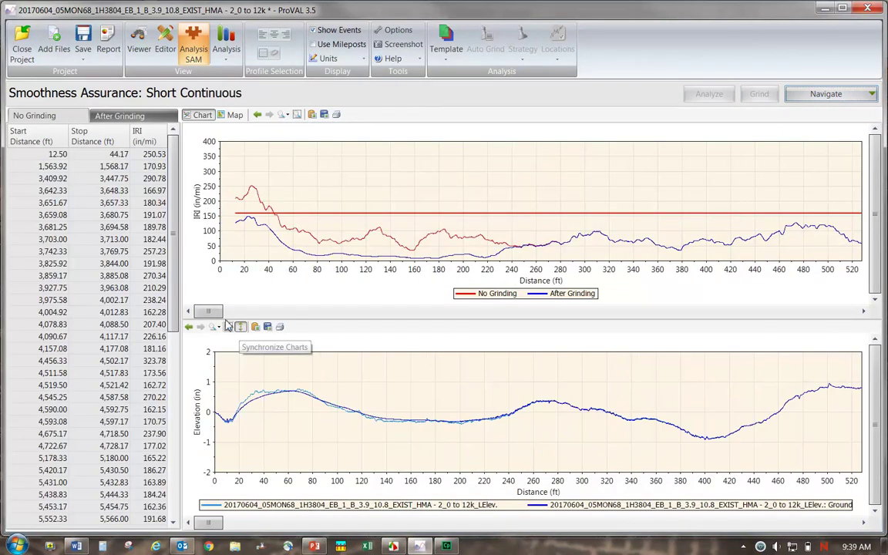
scroll(483, 319, down, 2)
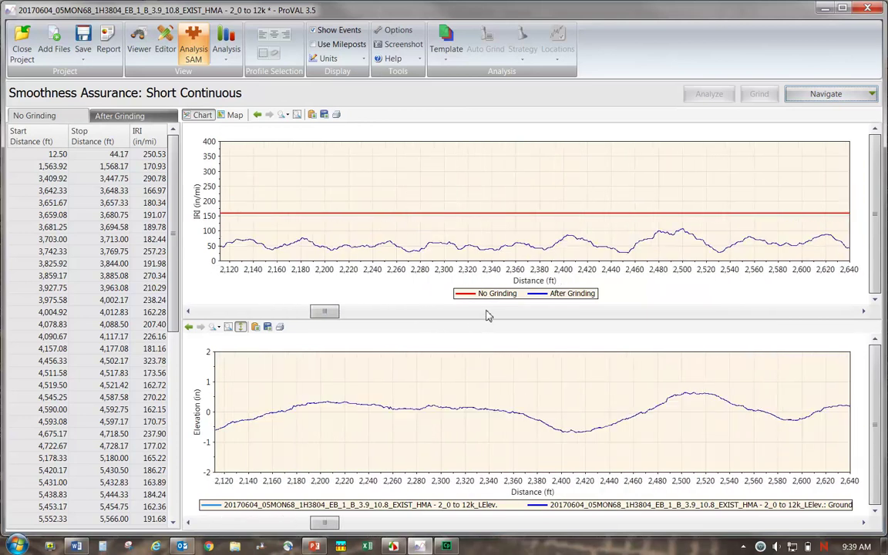
scroll(239, 282, up, 1)
scroll(226, 285, up, 1)
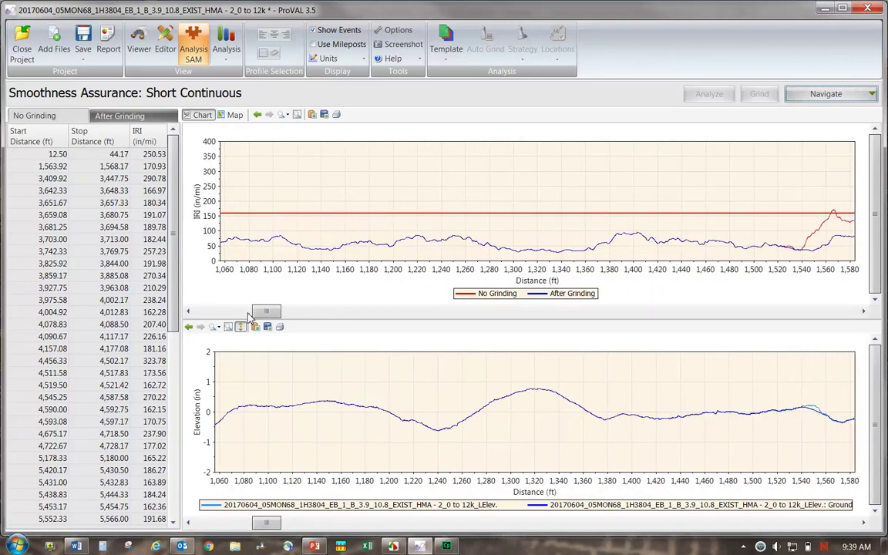
click(863, 312)
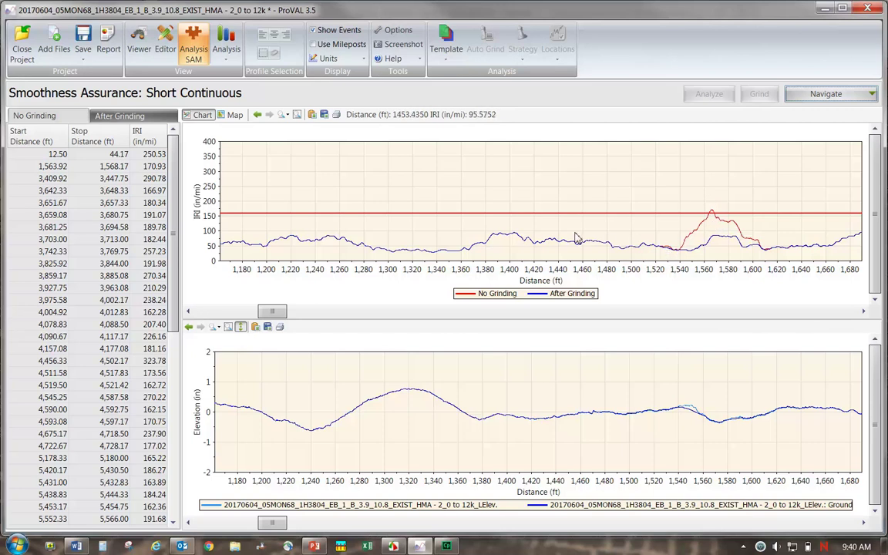
click(862, 311)
drag(862, 312, 863, 311)
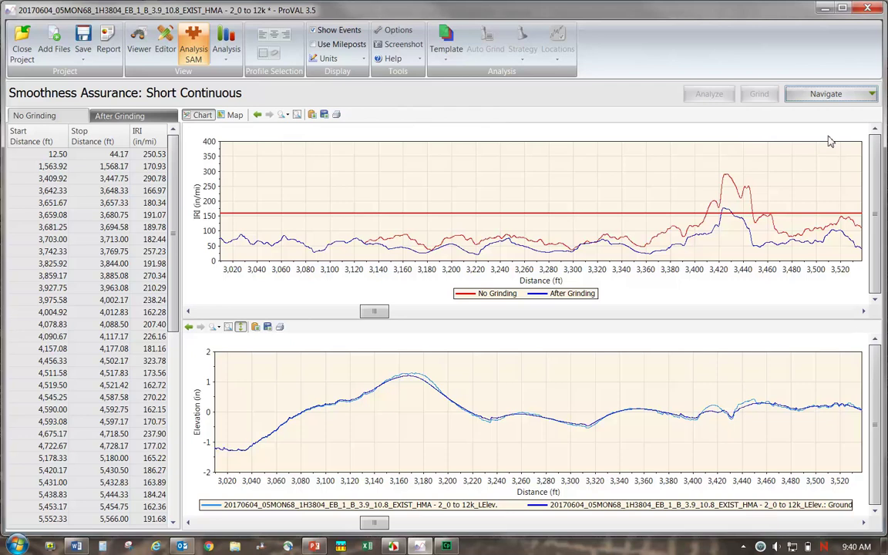
- Return to the Grinding view to review the grinding locations and bring up the choice of result views
click(848, 94)
click(786, 128)
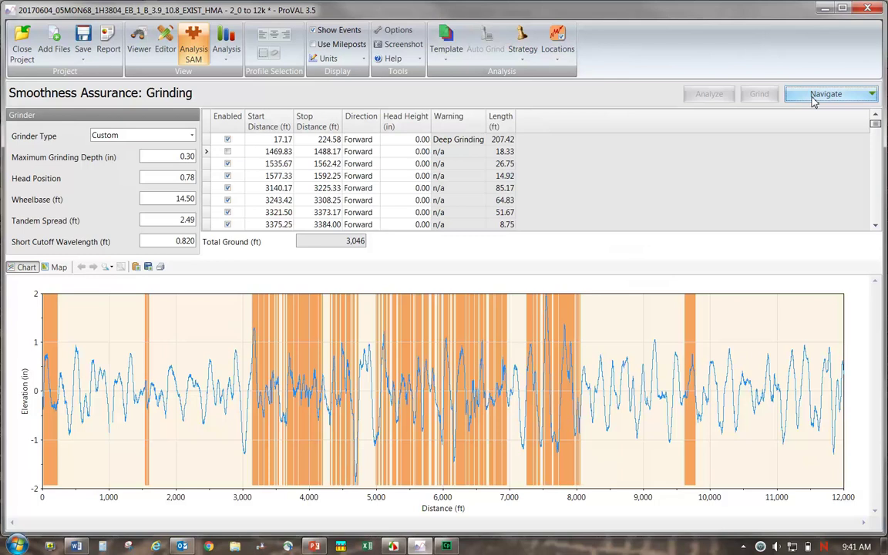
click(814, 100)
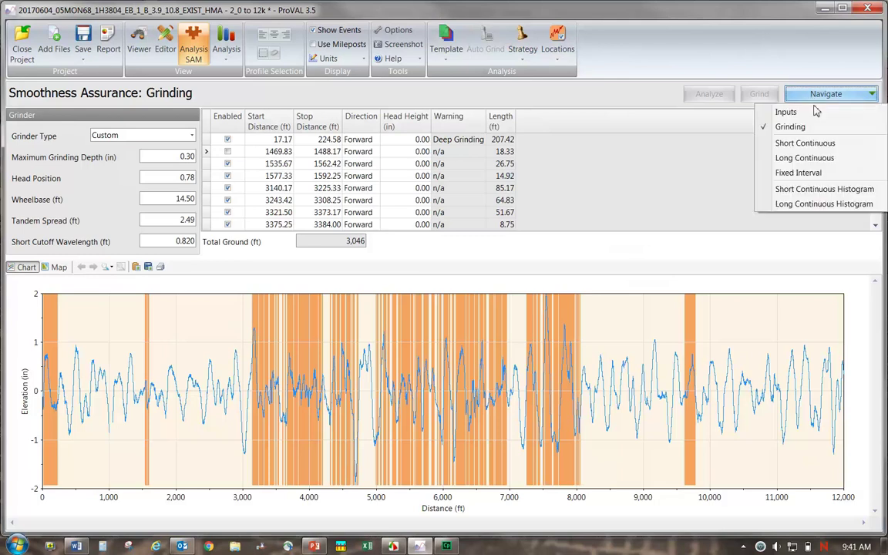